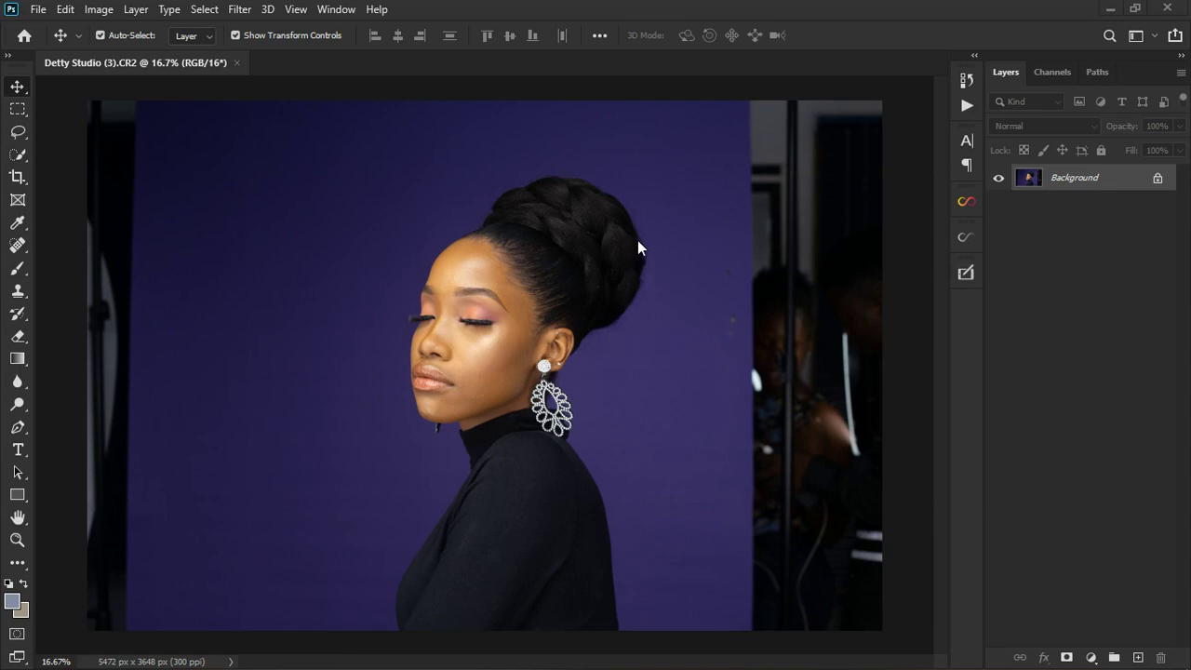
- Pick the Rectangular Marquee, unlock Background into Layer 0, and duplicate it as Layer 0 copy
left_click(18, 110)
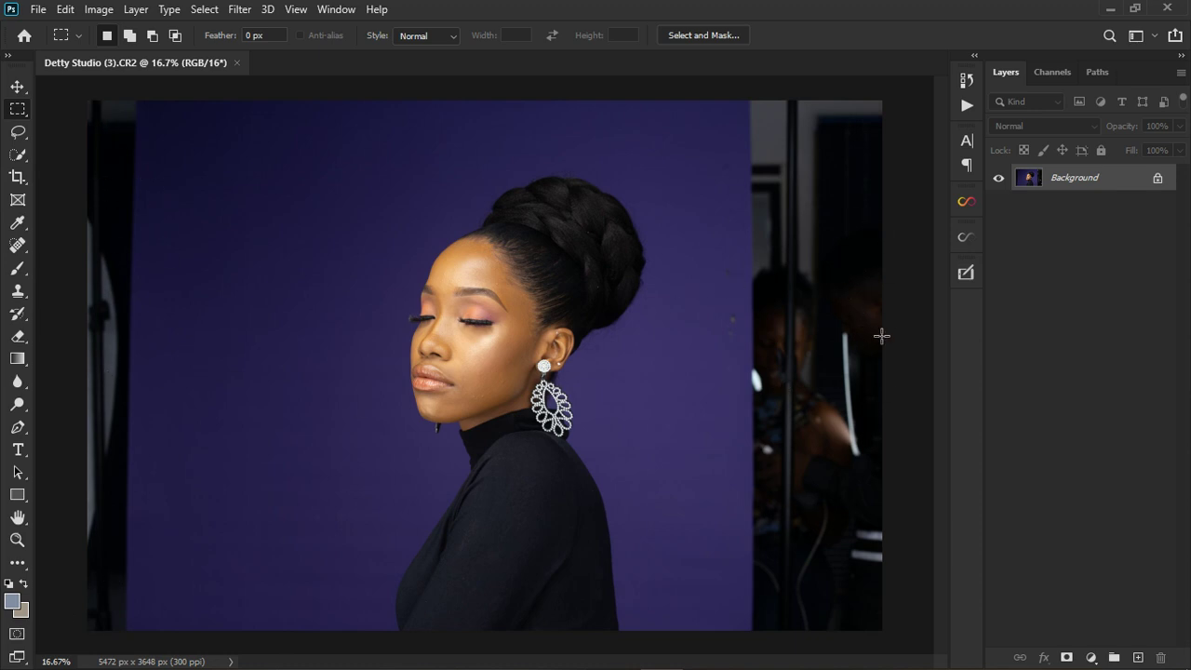
left_click(1159, 180)
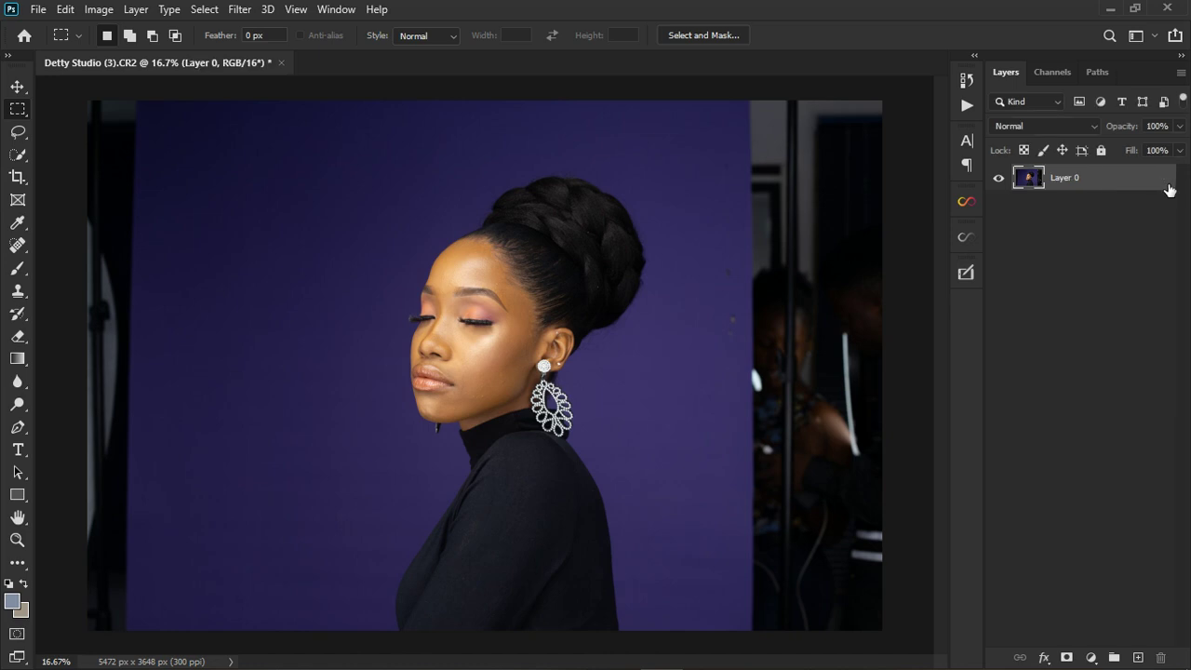
key("ctrl+j")
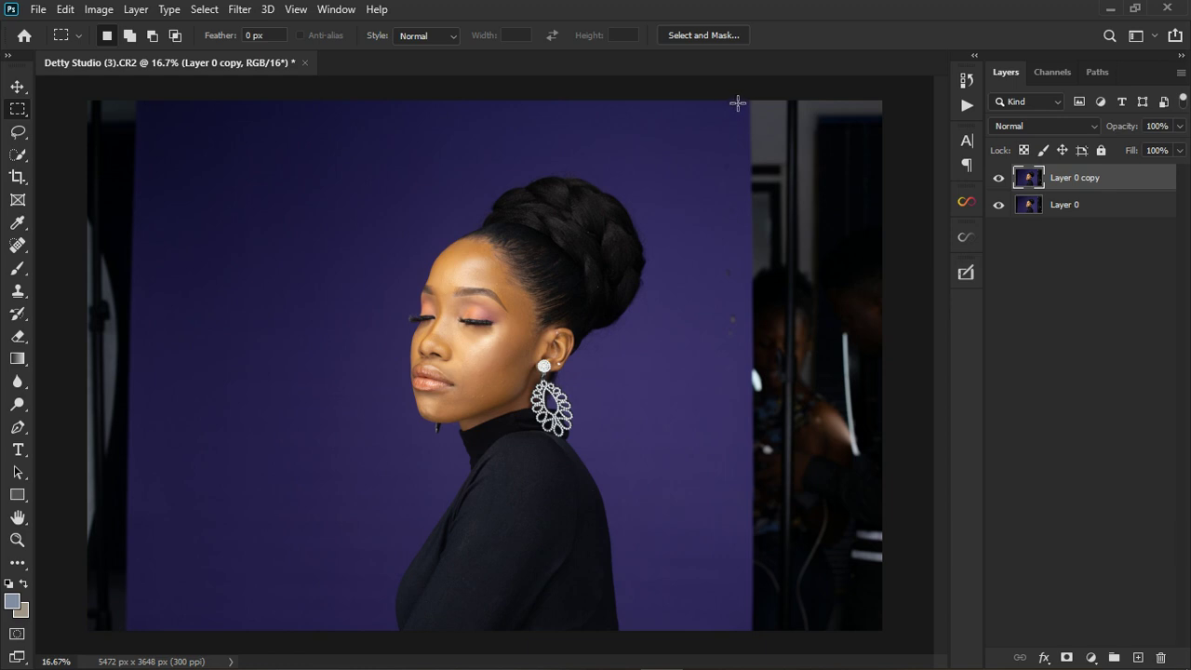
- Stretch a thin purple backdrop strip near the right edge rightward over the dark studio area, then deselect
left_click_drag(729, 99, 720, 643)
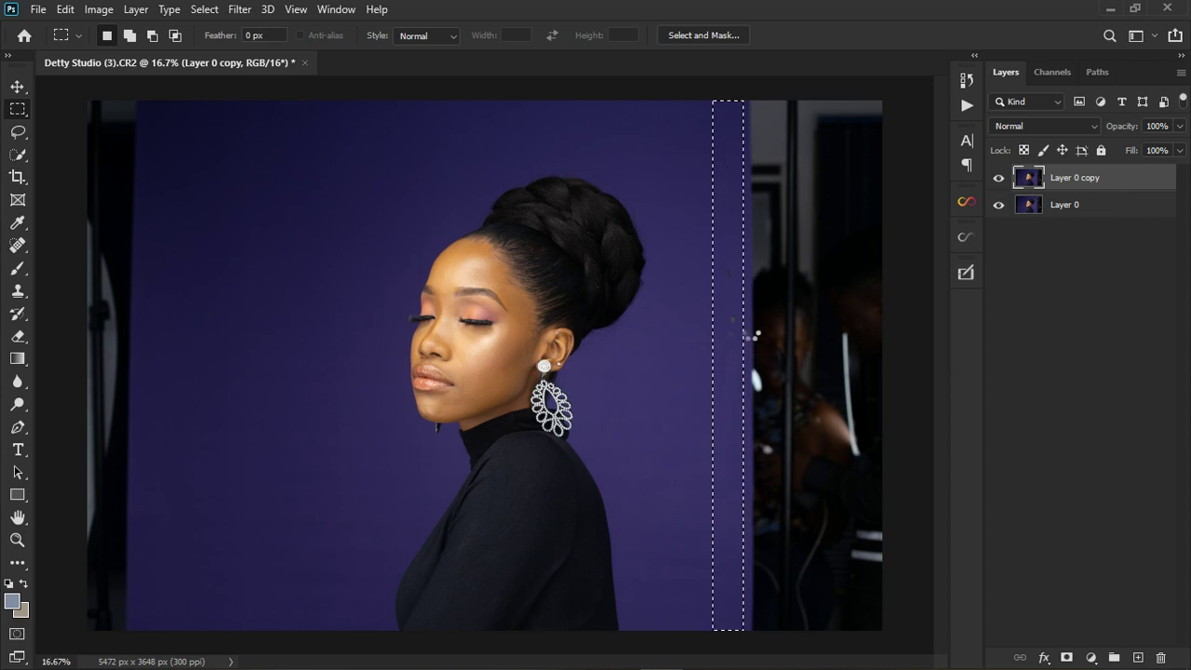
key("ctrl+t")
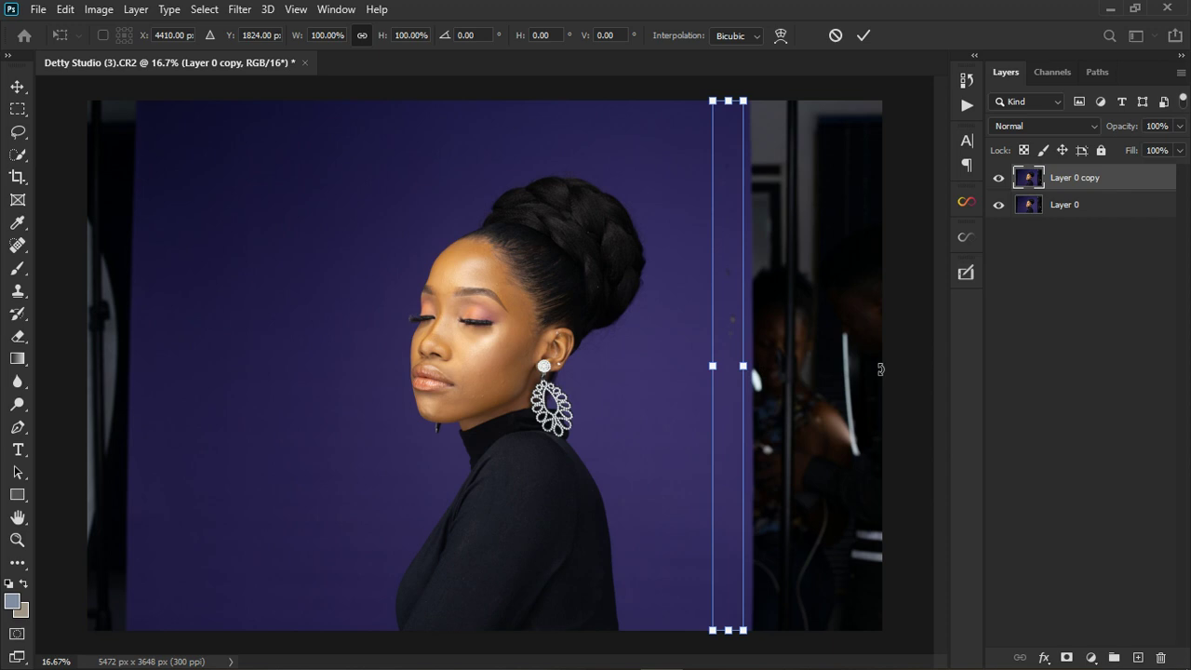
left_click_drag(752, 374, 910, 375)
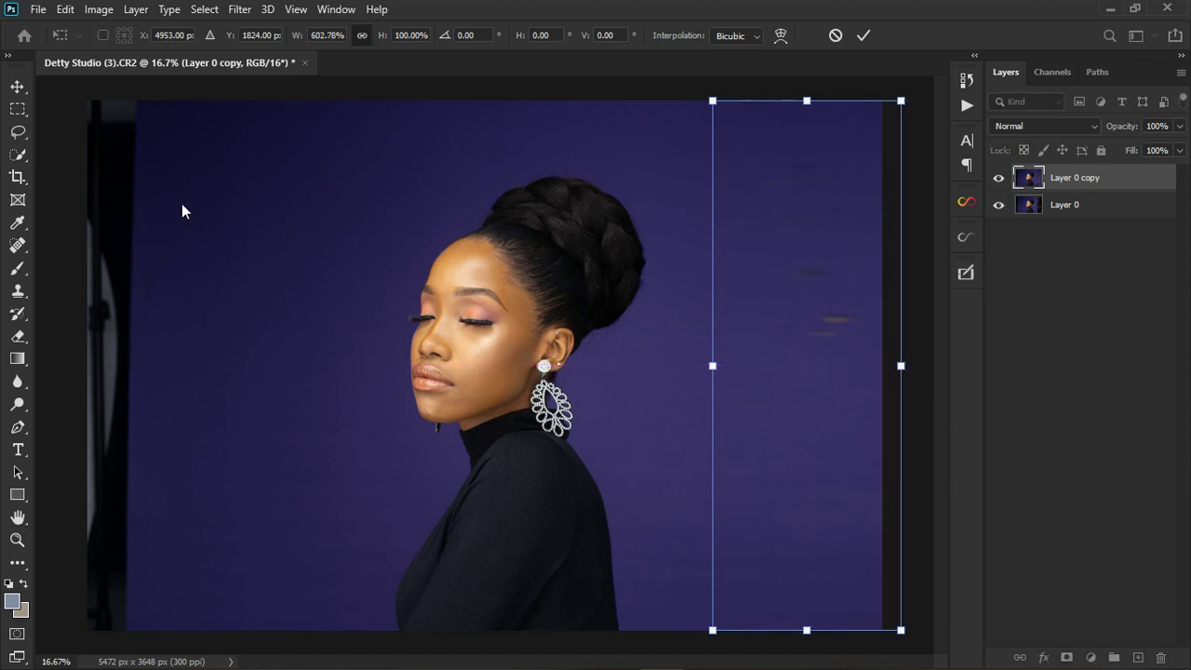
key("Return")
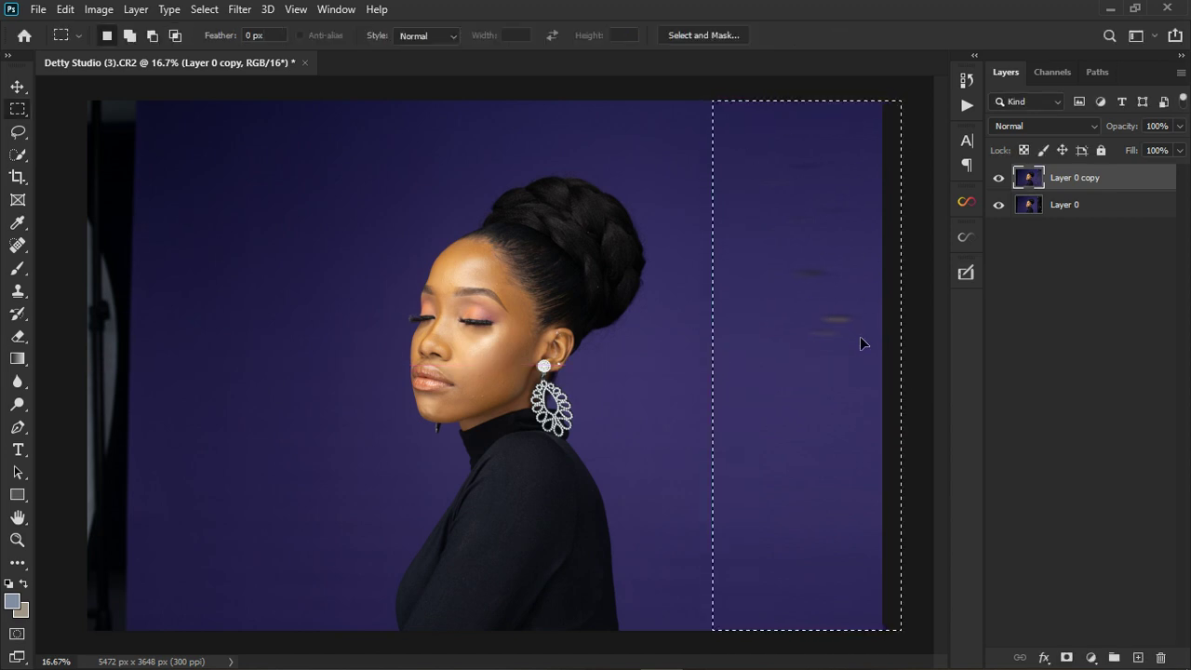
key("ctrl+d")
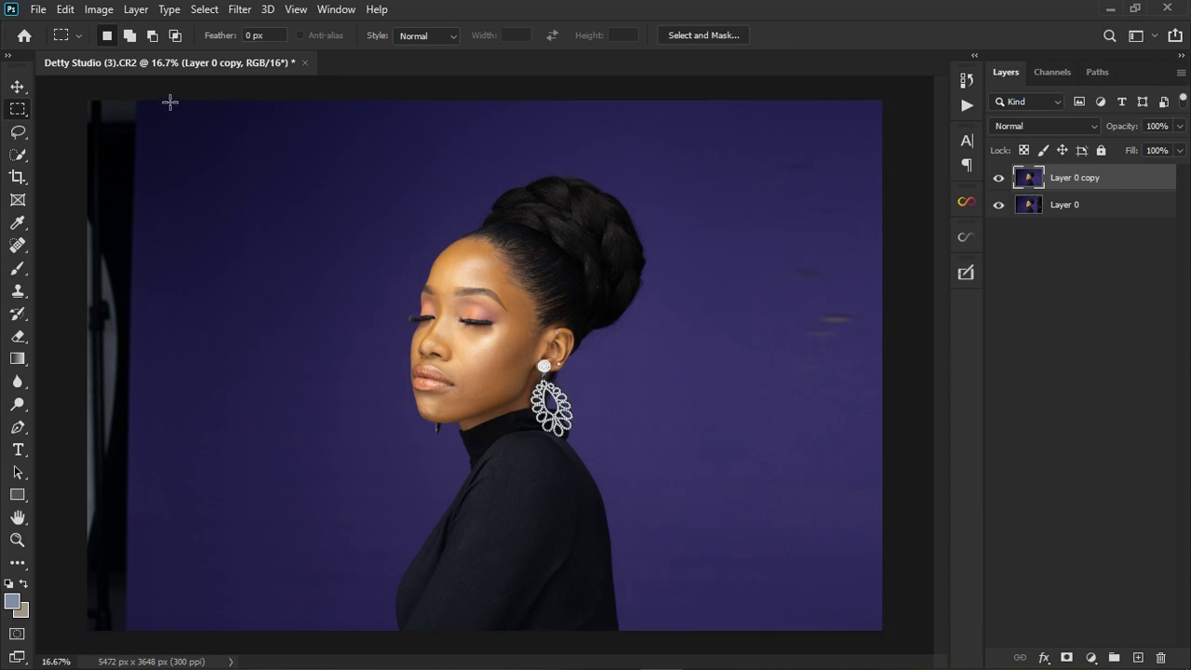
- Widen a thin left-edge backdrop strip leftward to the canvas edge over the dark border, then deselect
left_click_drag(171, 102, 146, 657)
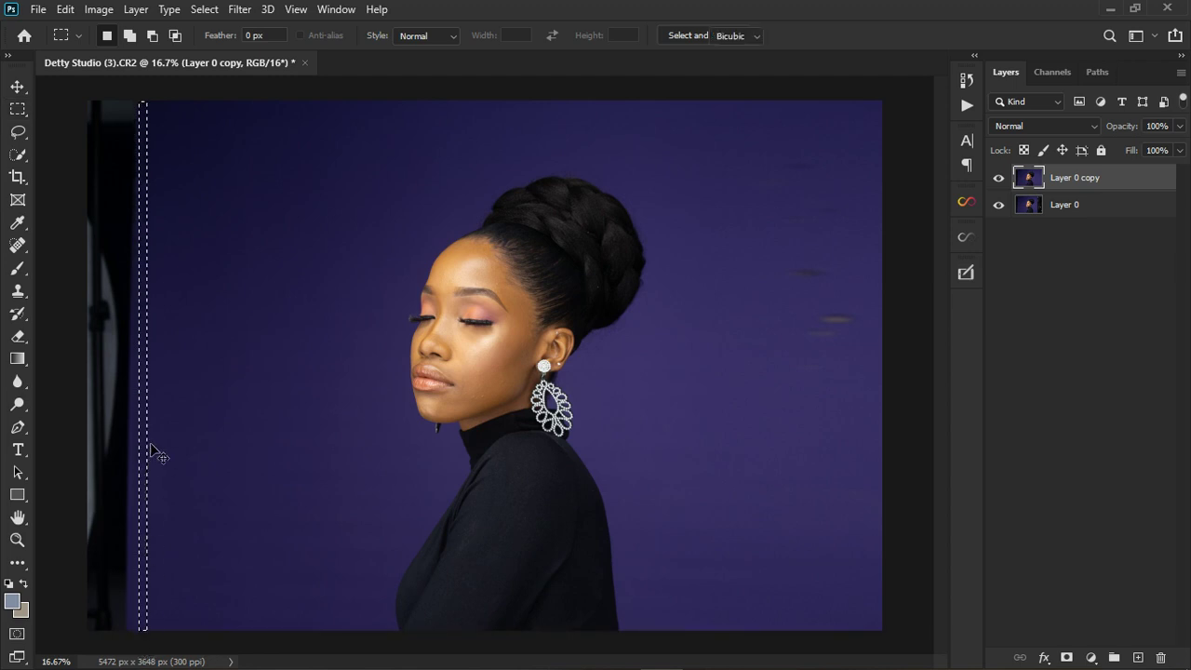
key("ctrl+t")
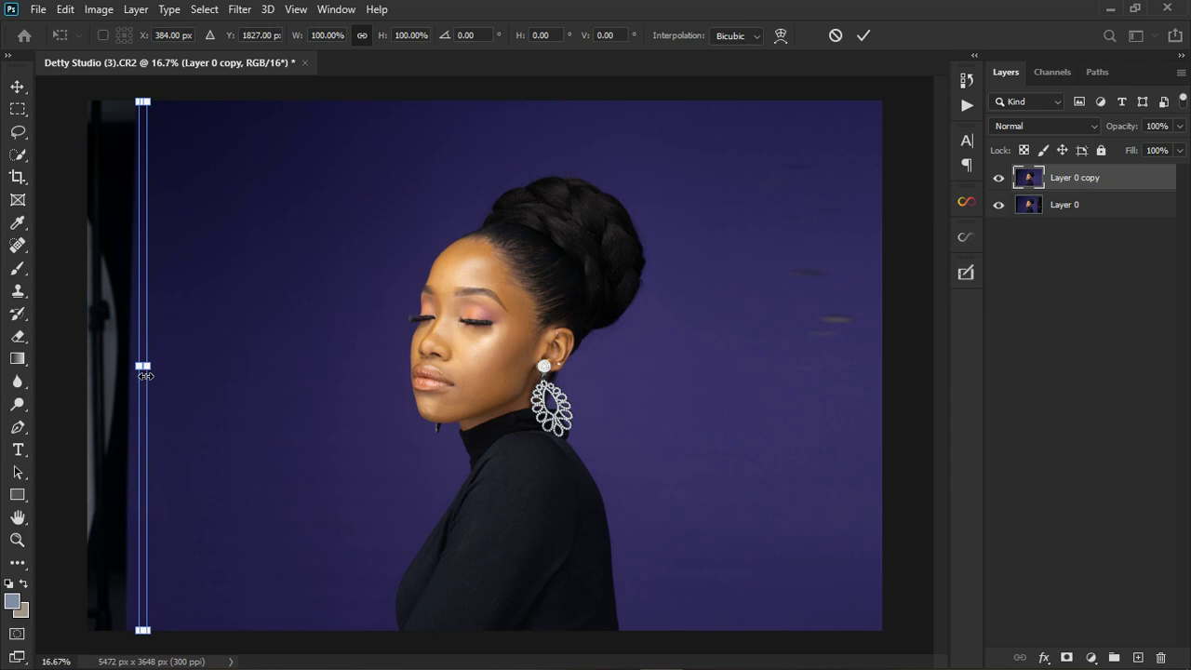
left_click_drag(144, 374, 71, 381)
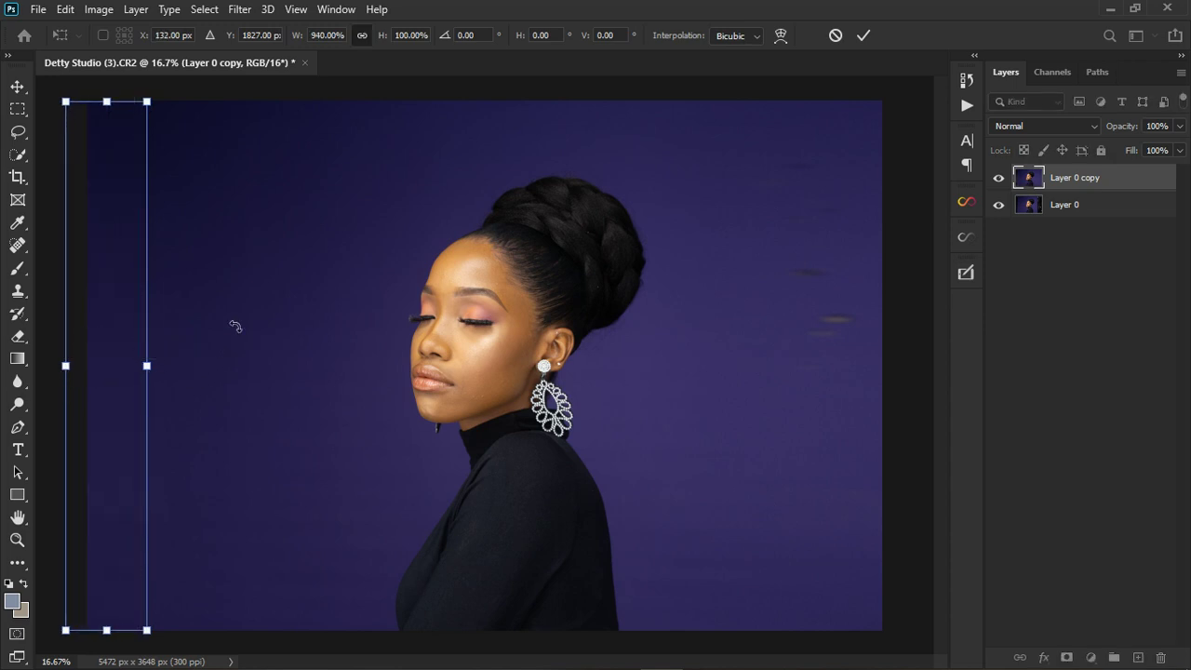
left_click(863, 35)
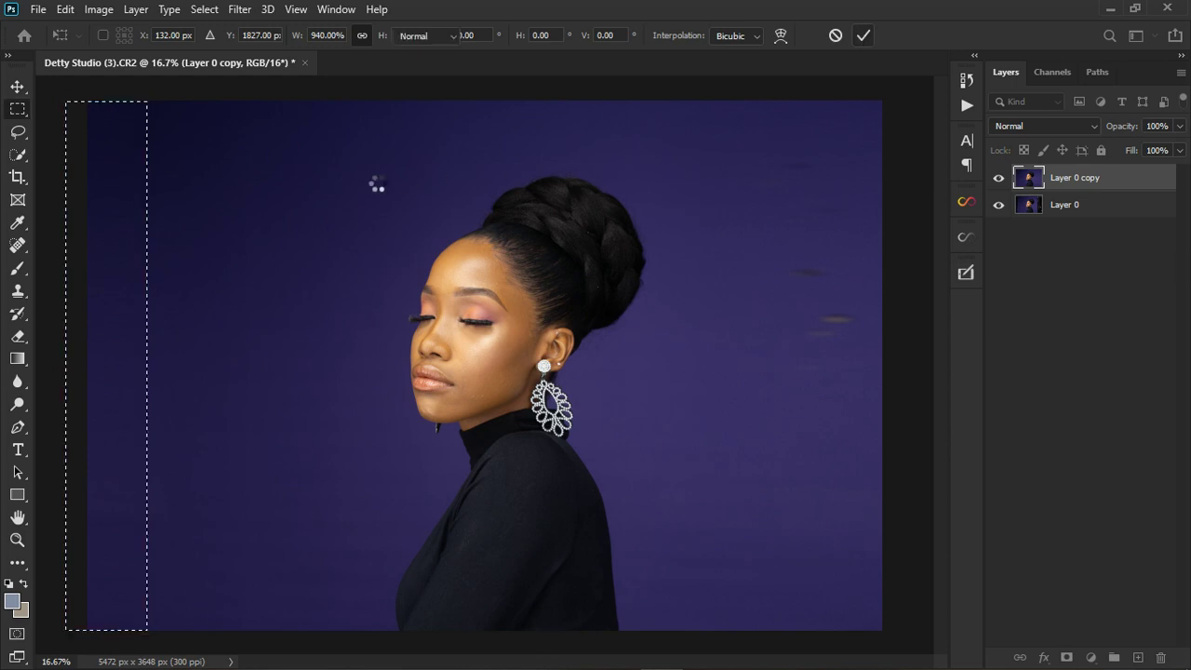
key("ctrl+d")
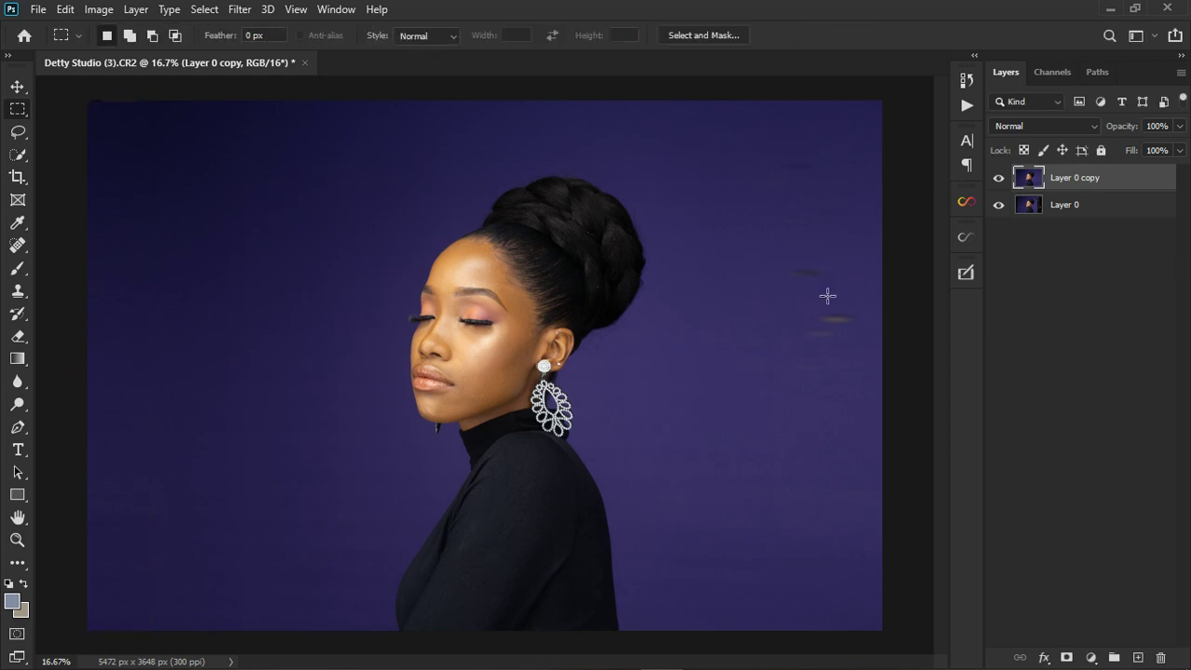
- Stretch a narrow clean backdrop strip beside the head across the upper-right dark streaks
scroll(846, 251, "up", 3)
scroll(738, 378, "down", 3)
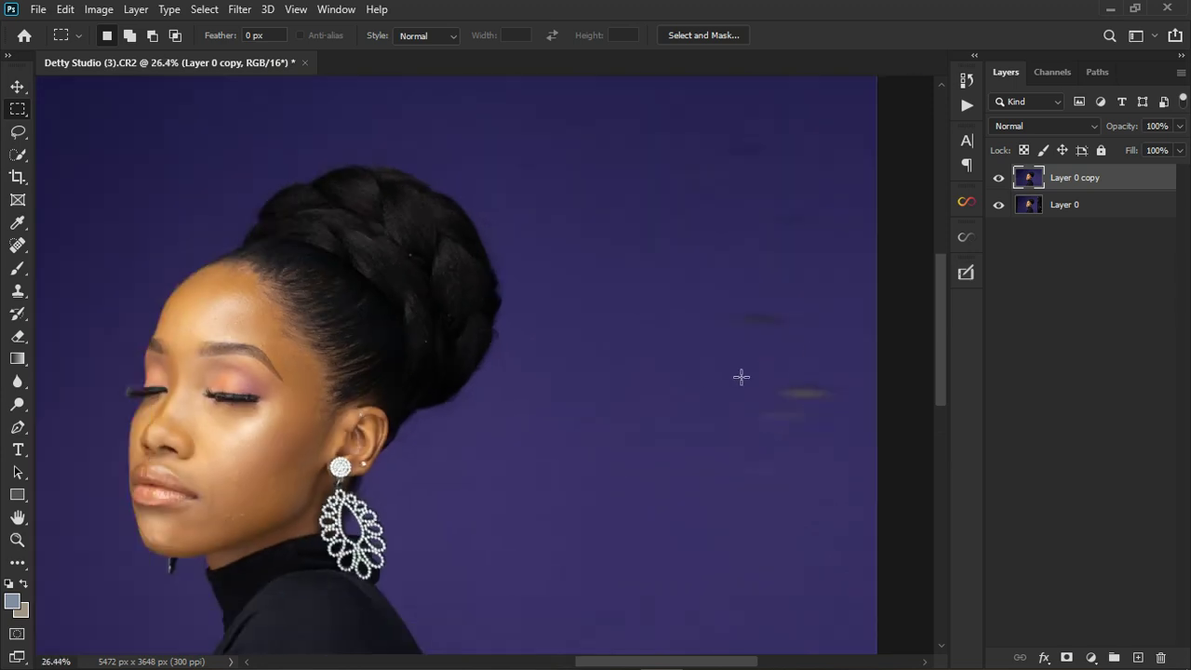
left_click_drag(680, 188, 708, 480)
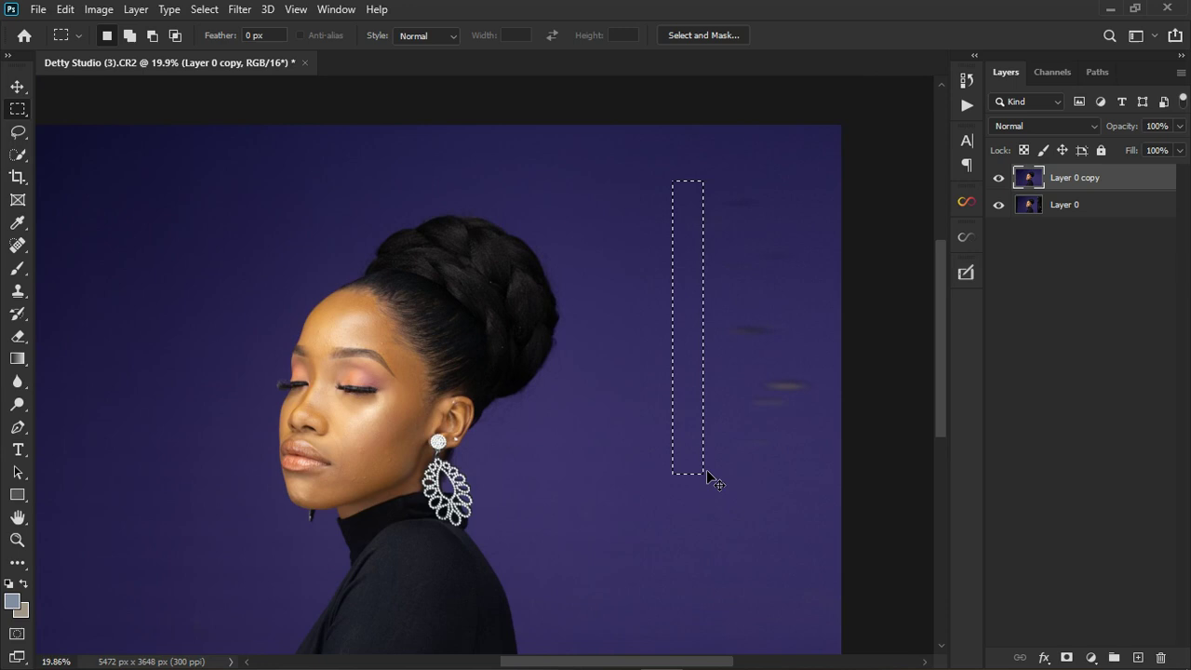
key("ctrl+t")
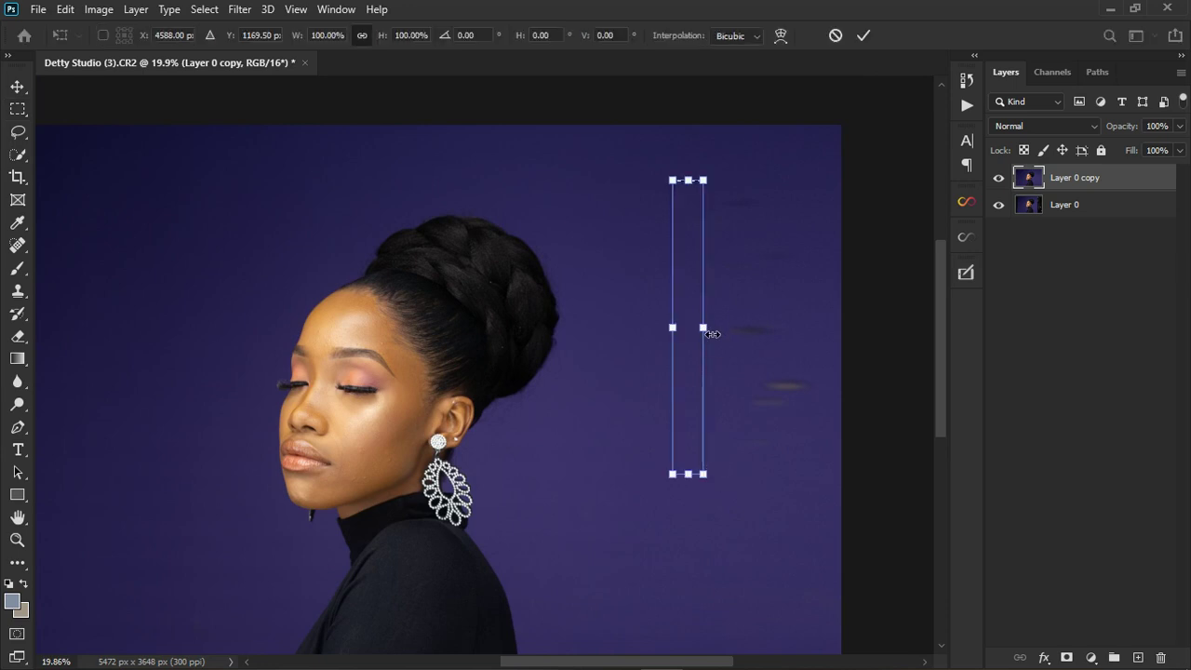
left_click_drag(942, 335, 602, 341)
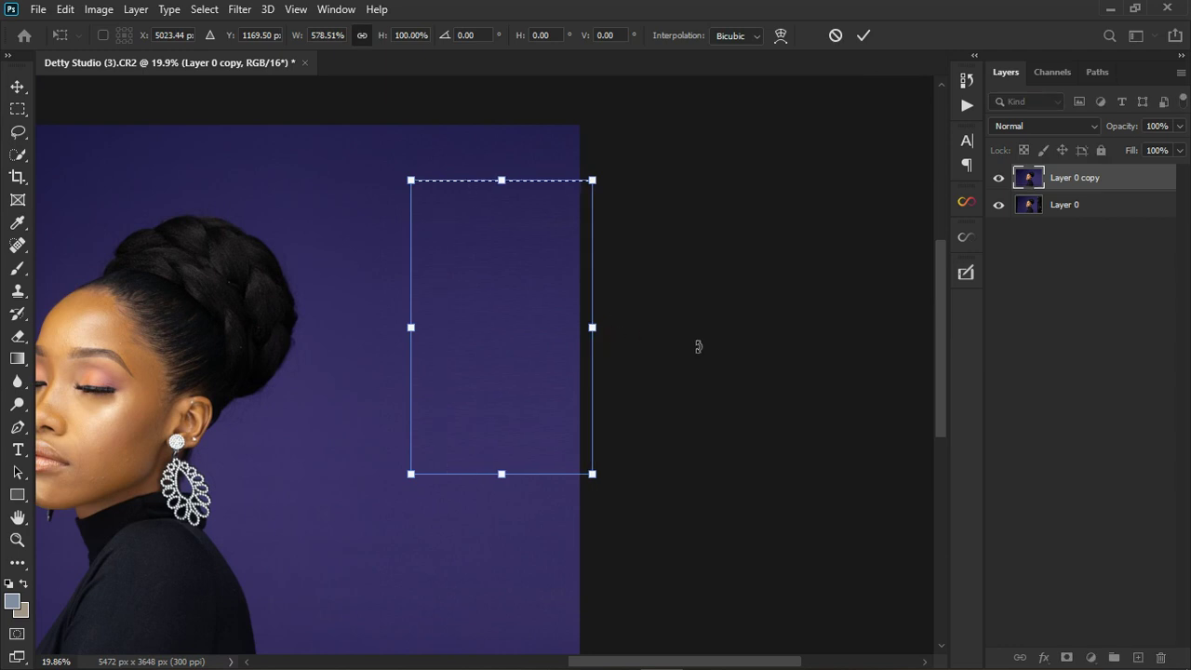
scroll(734, 338, "down", 3)
scroll(690, 374, "up", 2)
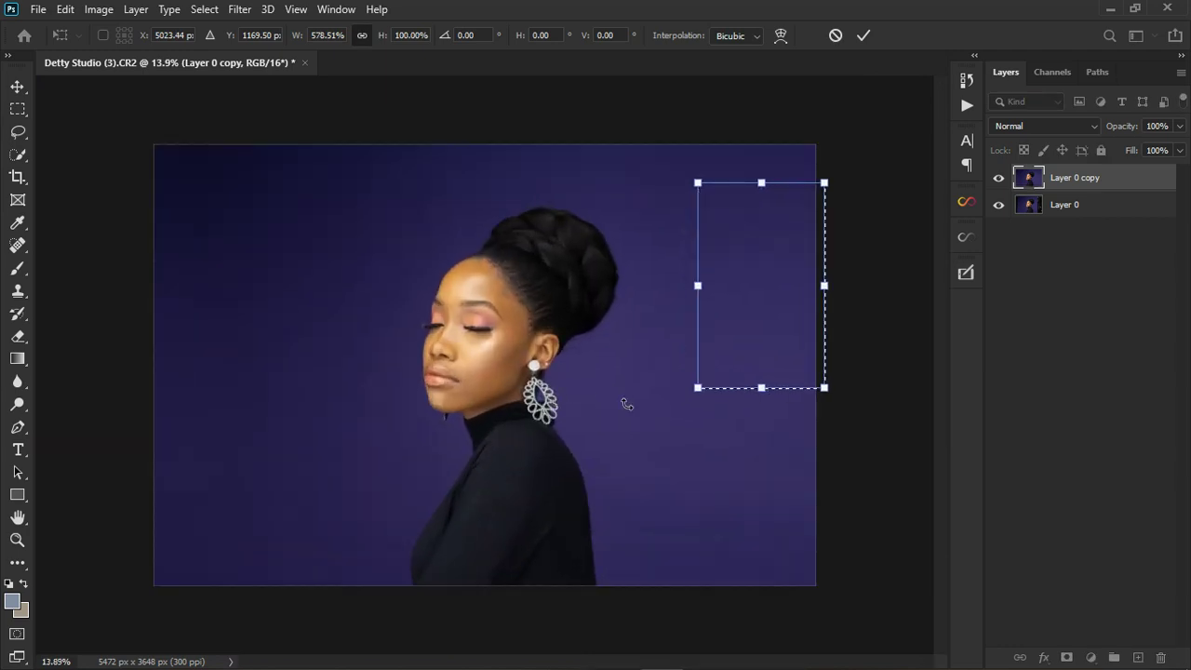
left_click(862, 34)
key("m")
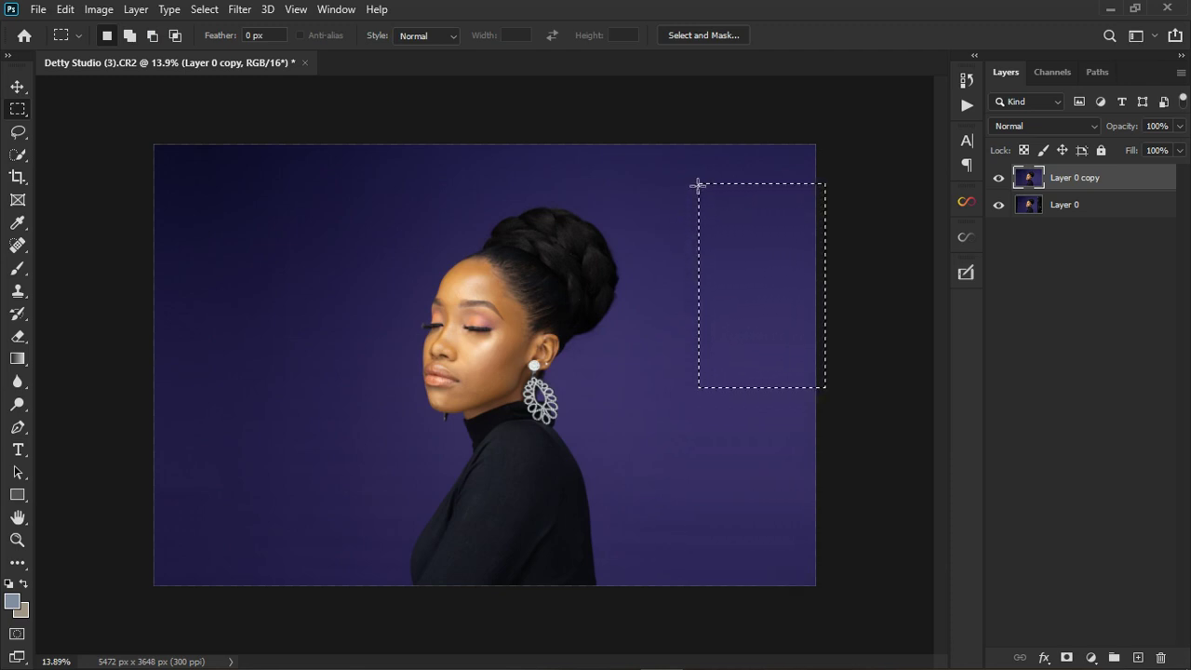
- Stretch a grey backdrop band in Detty Studio (5) upward over the yellow strip at the top
left_click(731, 216)
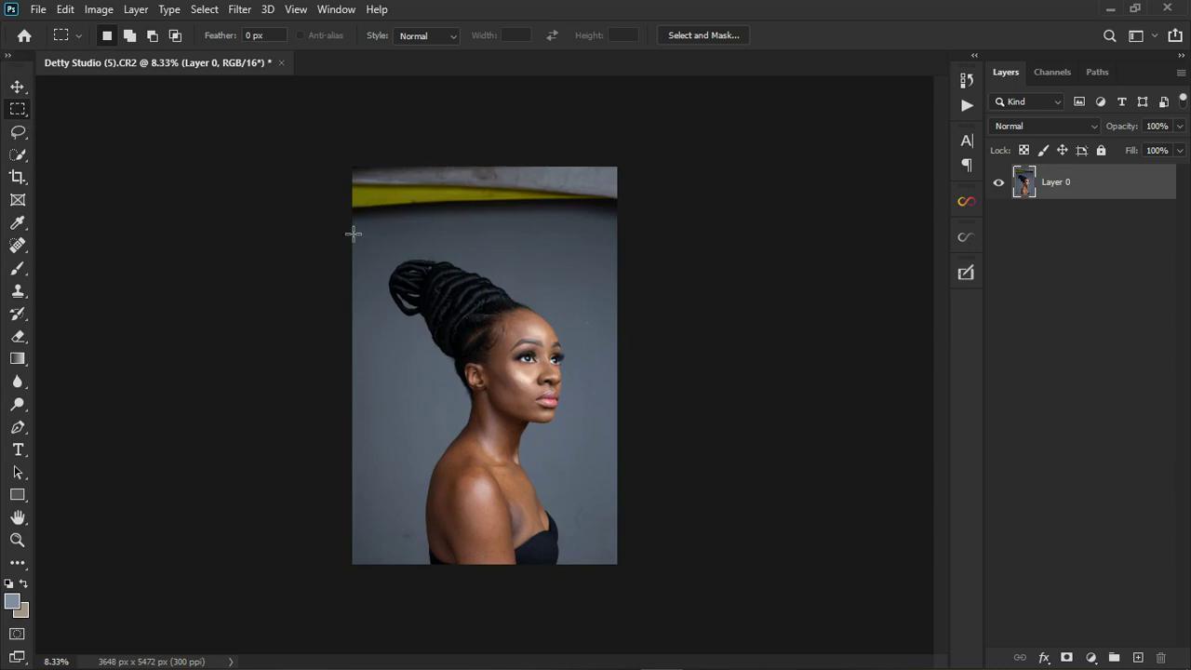
left_click_drag(354, 225, 632, 253)
key("ctrl+t")
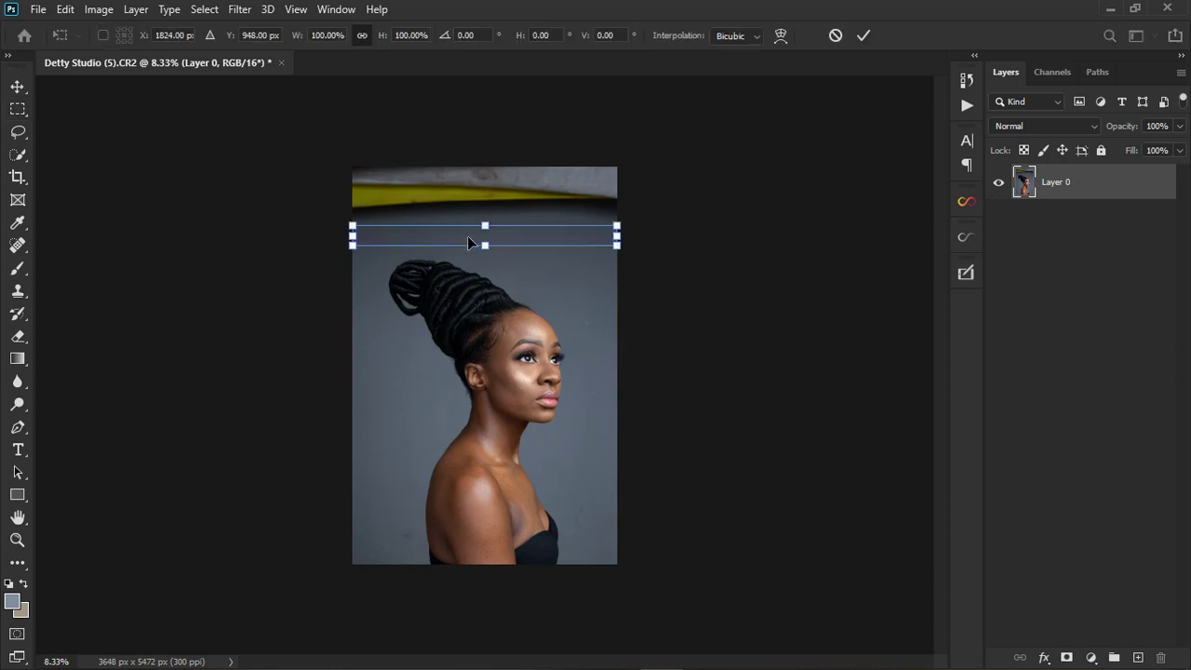
left_click_drag(496, 226, 496, 141)
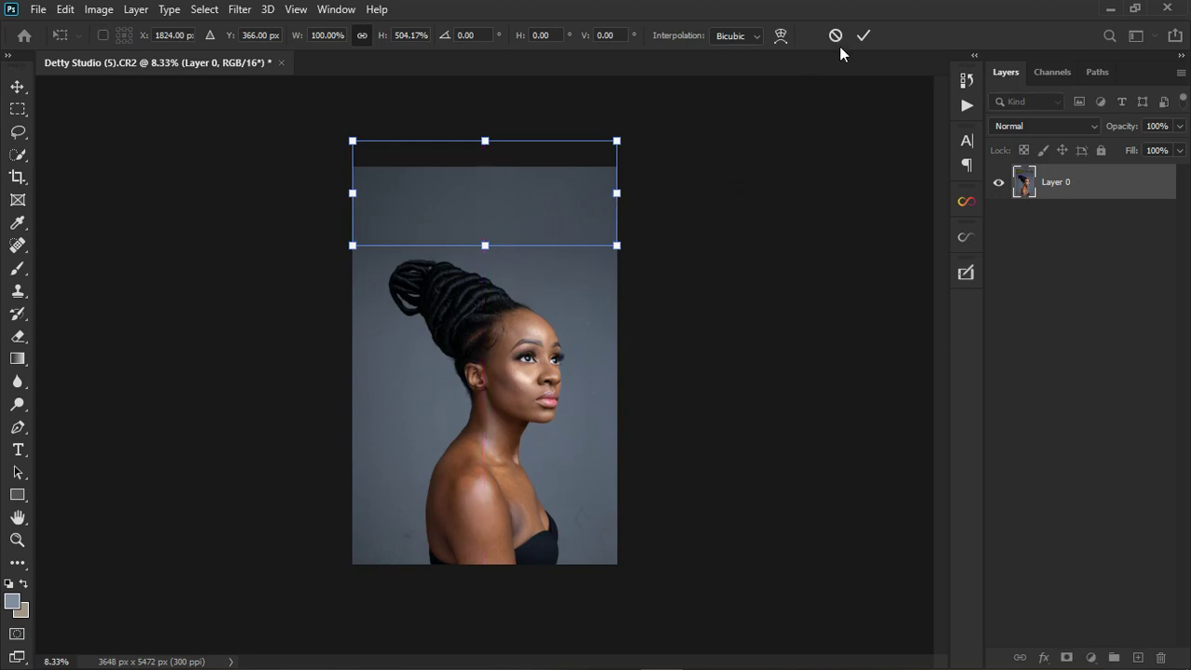
left_click(863, 35)
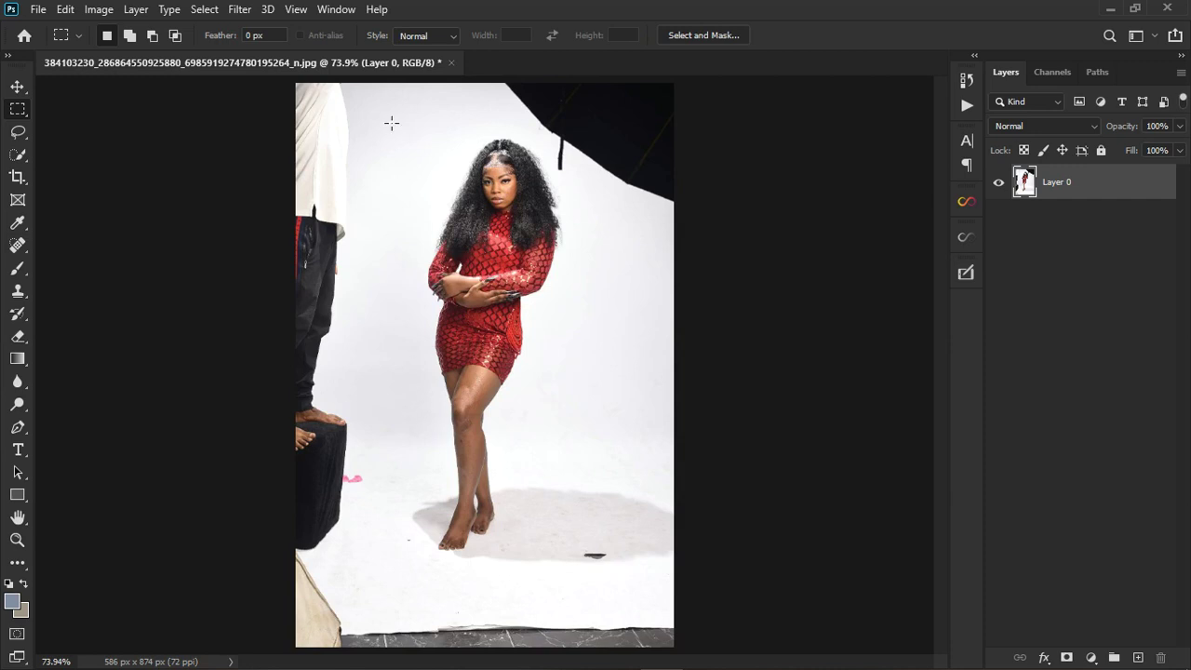
- Stretch a narrow white backdrop strip leftward over the standing man and dark stand, then deselect
left_click_drag(392, 102, 412, 596)
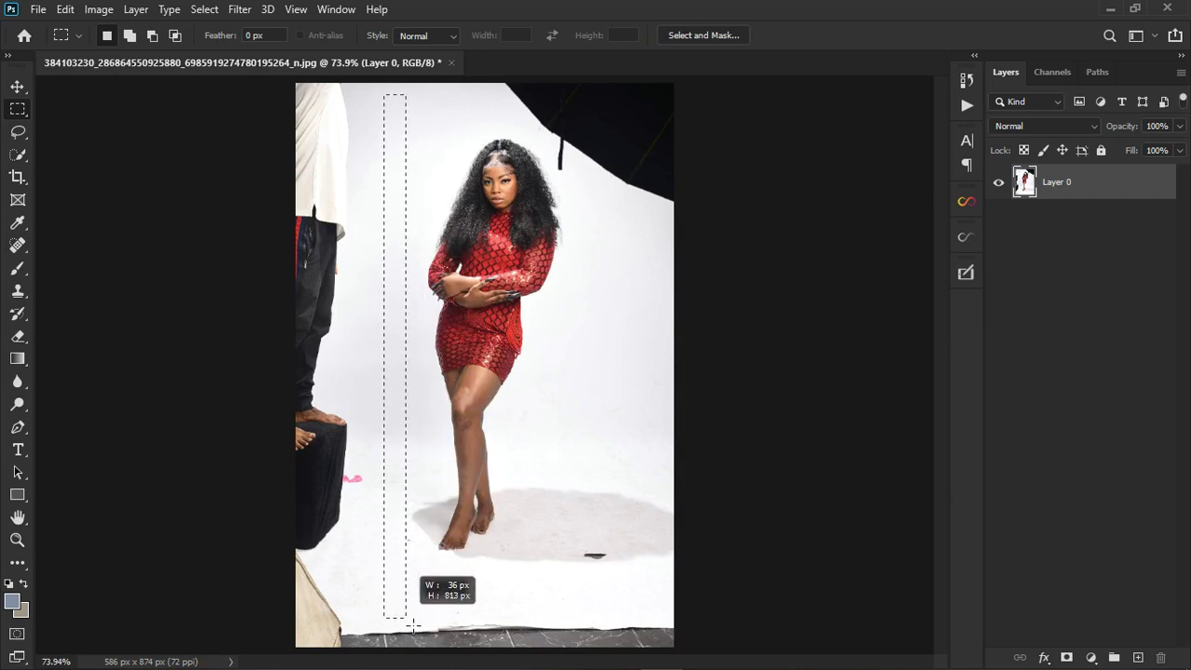
mouse_move(413, 624)
left_mouse_down()
mouse_move(410, 636)
mouse_move(412, 586)
mouse_move(412, 627)
left_mouse_up()
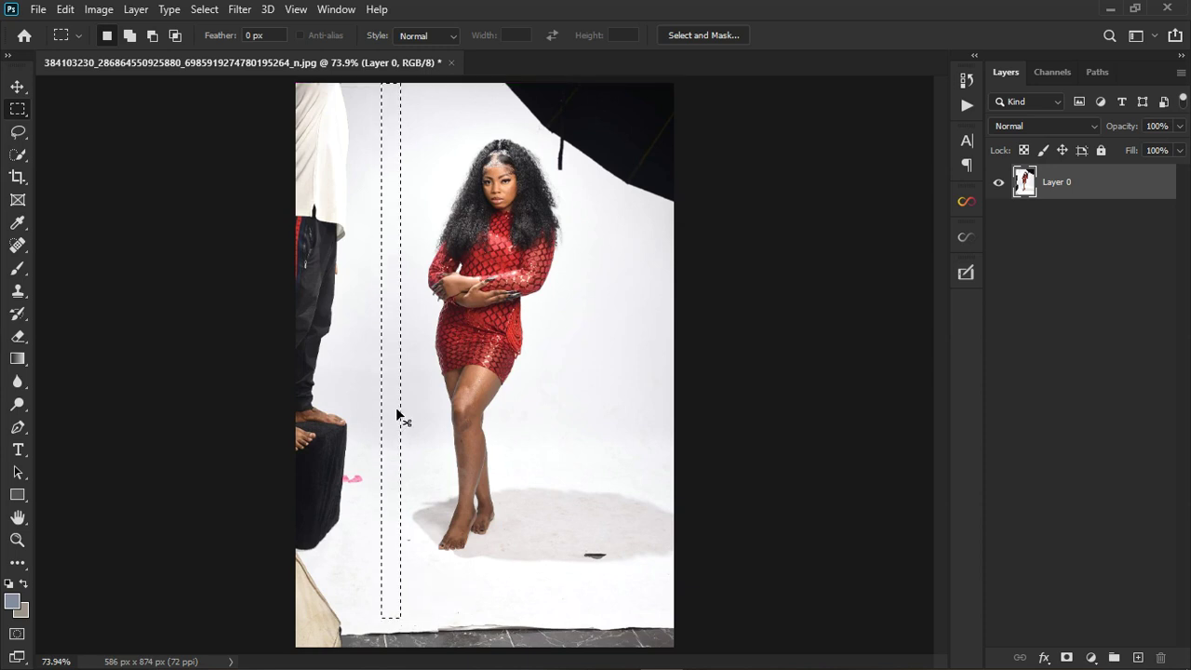
key("ctrl+t")
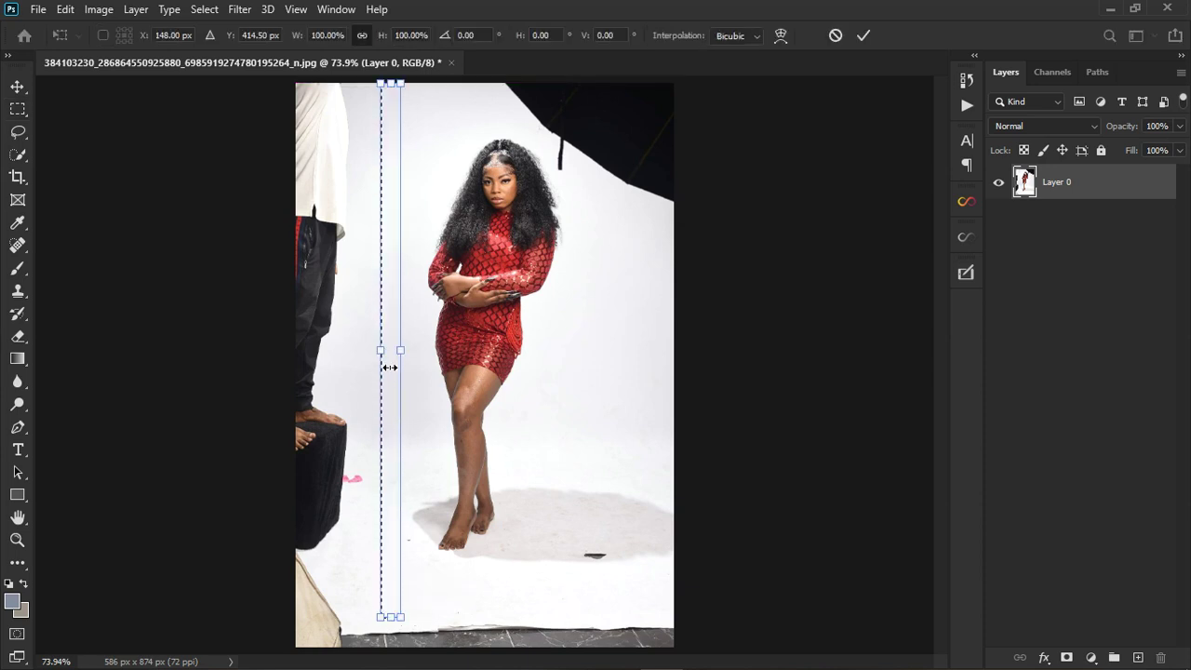
left_click_drag(383, 356, 258, 355)
key("Return")
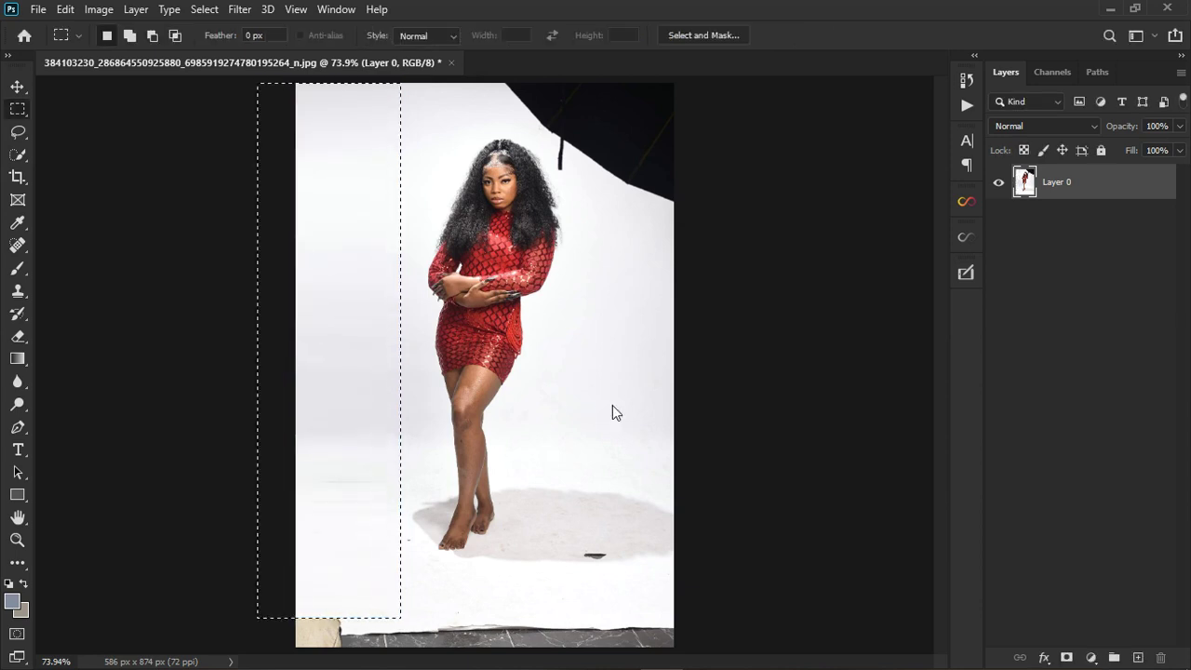
key("ctrl+d")
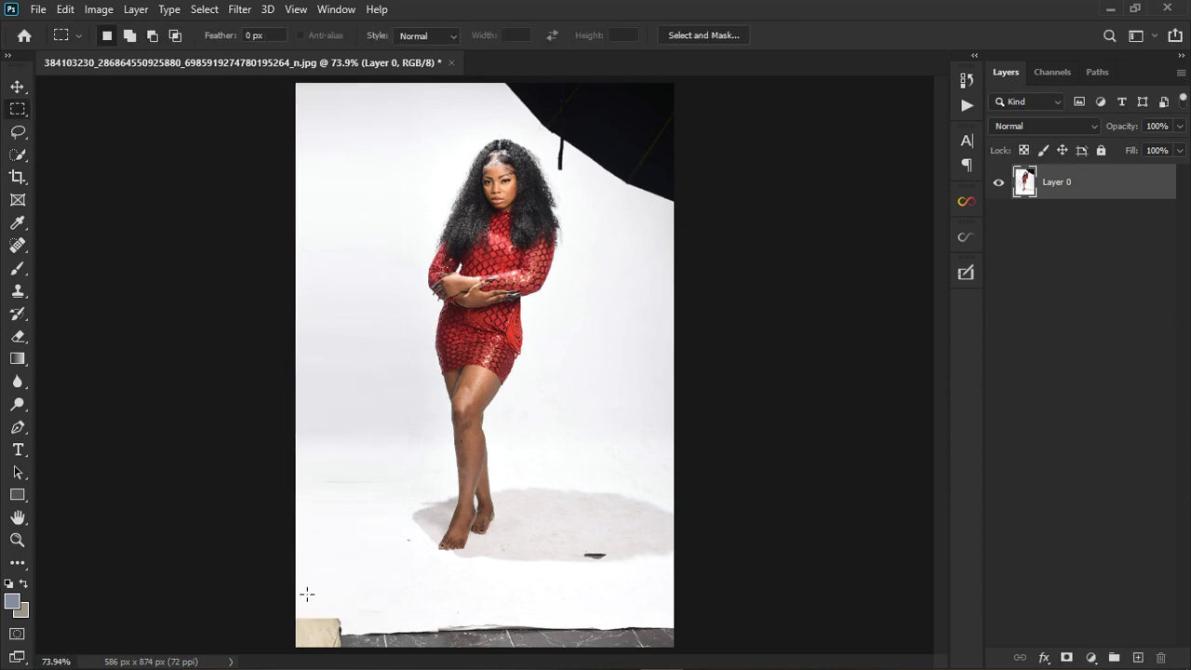
- Stretch a thin white strip across the bottom down over the dark floor strip
left_click_drag(296, 586, 681, 616)
key("ctrl+t")
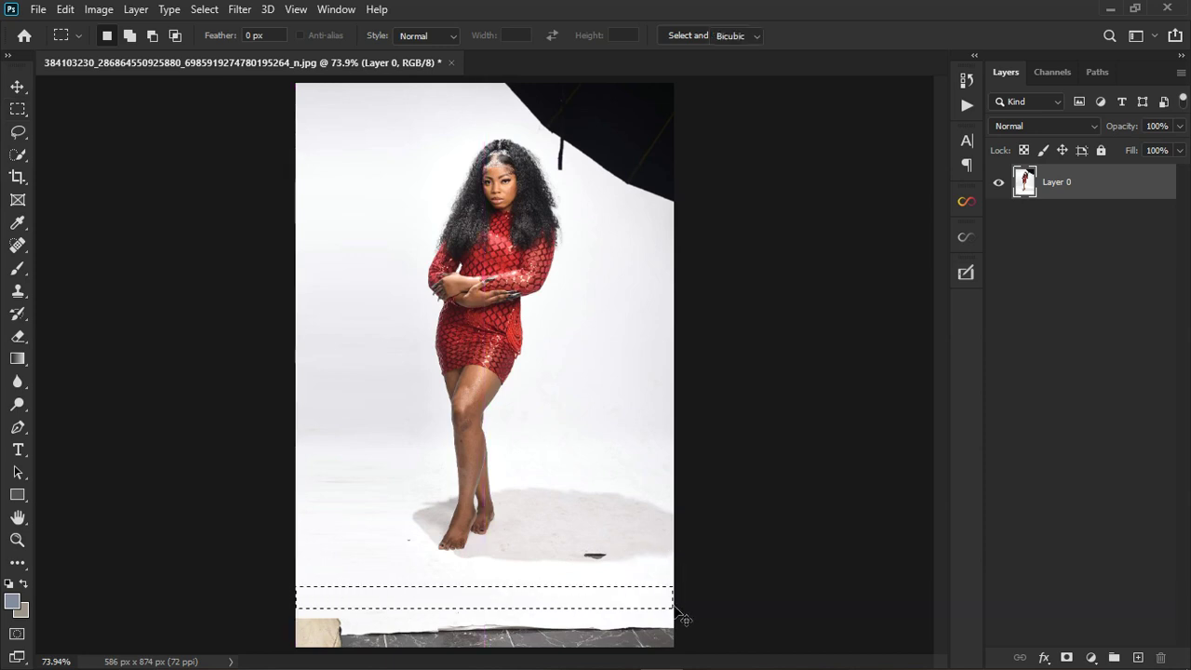
left_click_drag(485, 608, 503, 666)
key("Return")
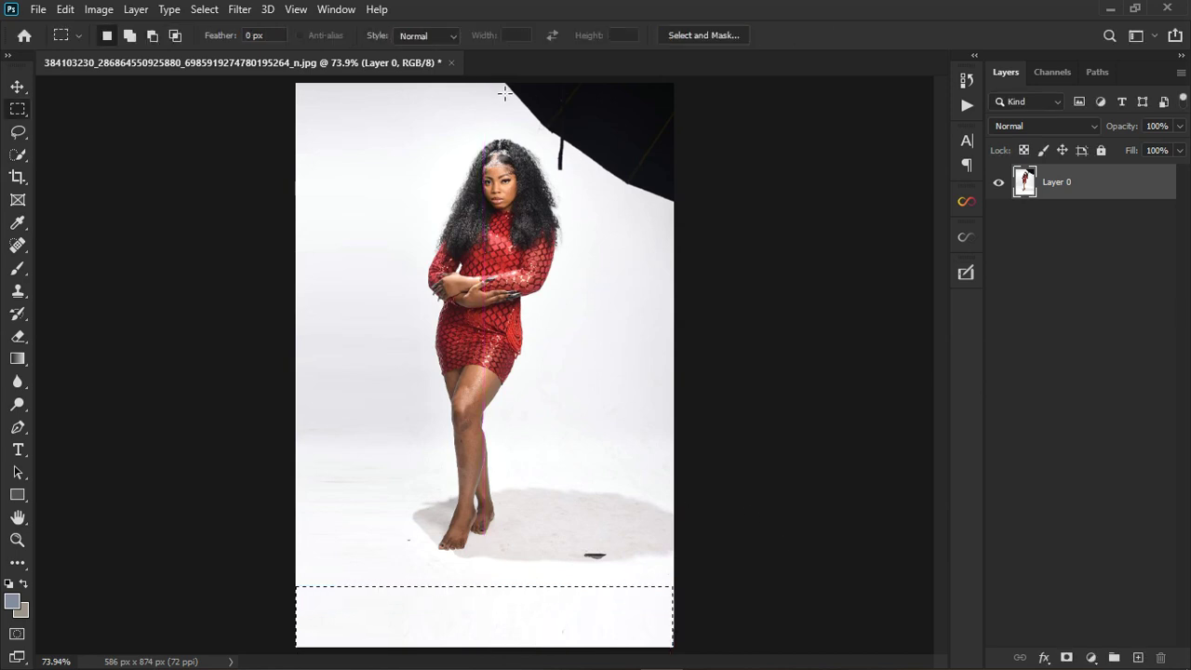
- Stretch a white patch below the black umbrella upward over it, widening it slightly left, then deselect
left_click_drag(573, 223, 711, 258)
key("ctrl+t")
left_click_drag(627, 232, 624, 78)
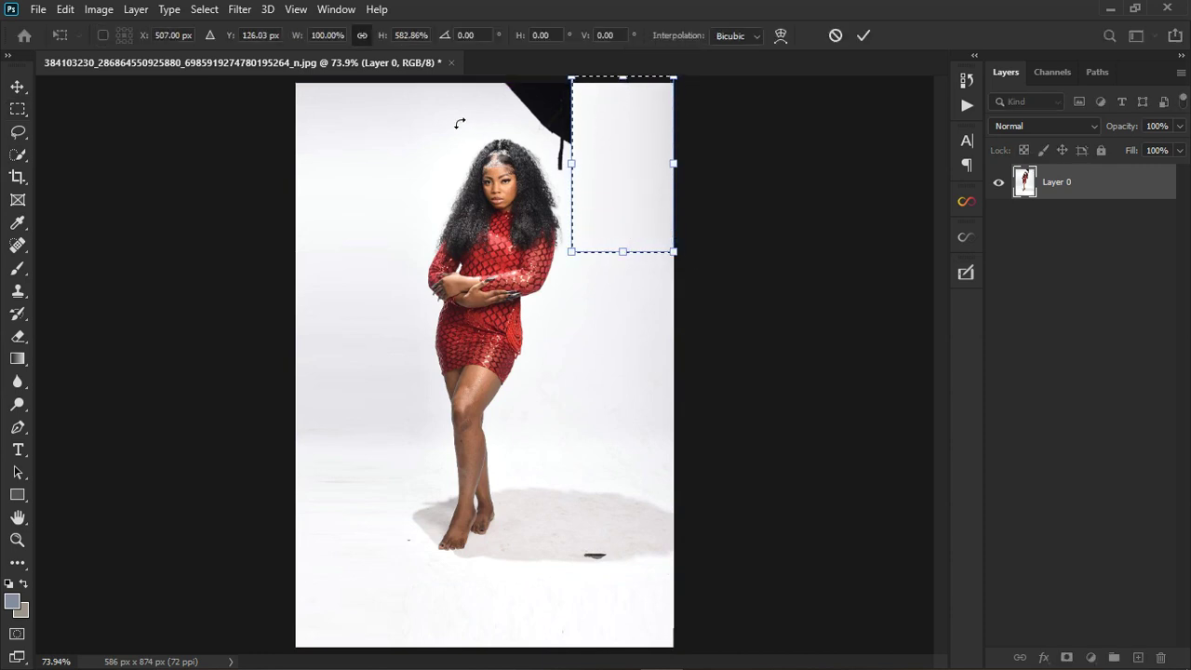
left_click_drag(574, 165, 564, 177)
key("Return")
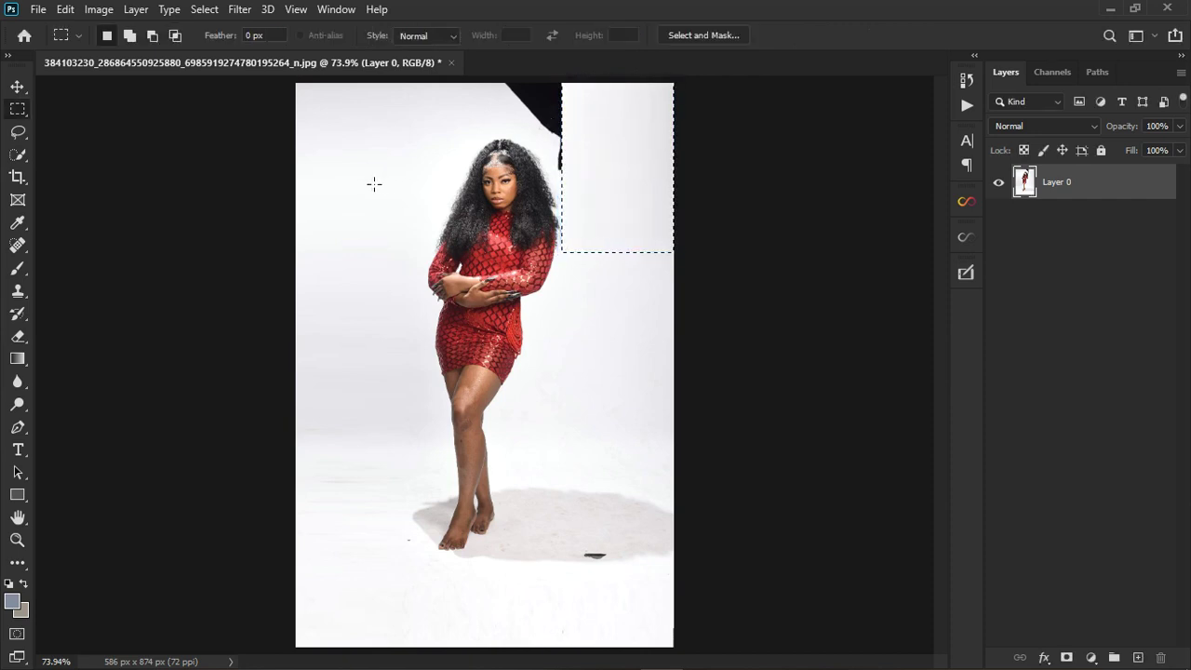
left_click(14, 84)
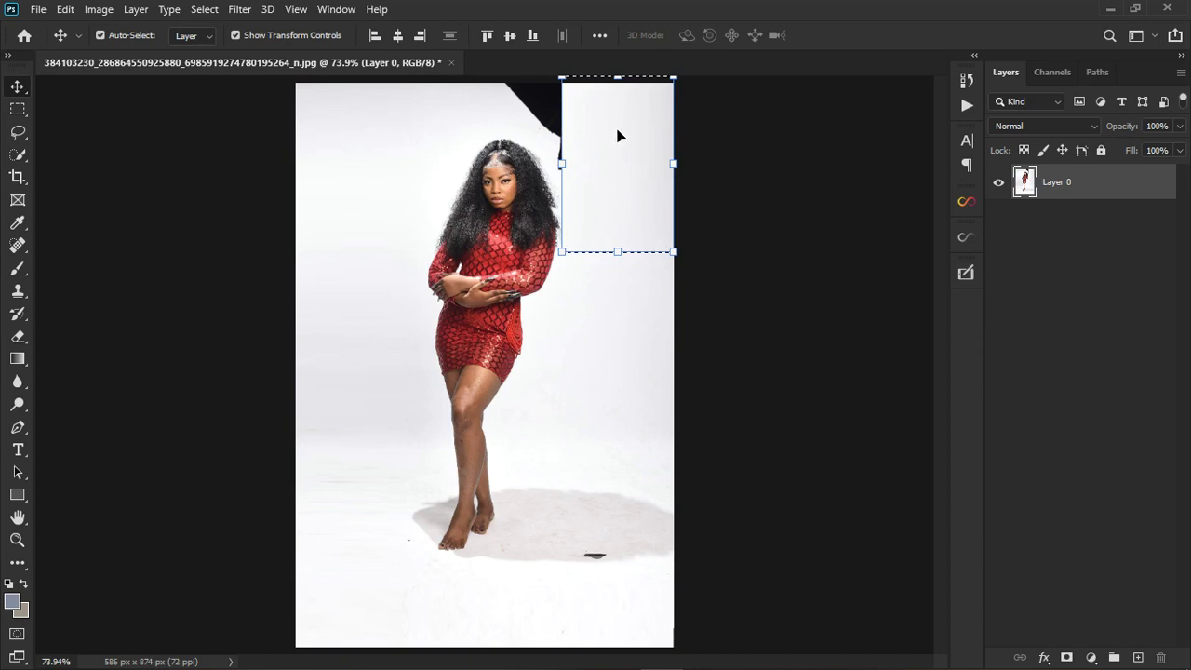
key("ctrl+d")
- Widen a narrow white strip beside the dark edge over the black corner, then deselect
scroll(545, 140, "up", 3)
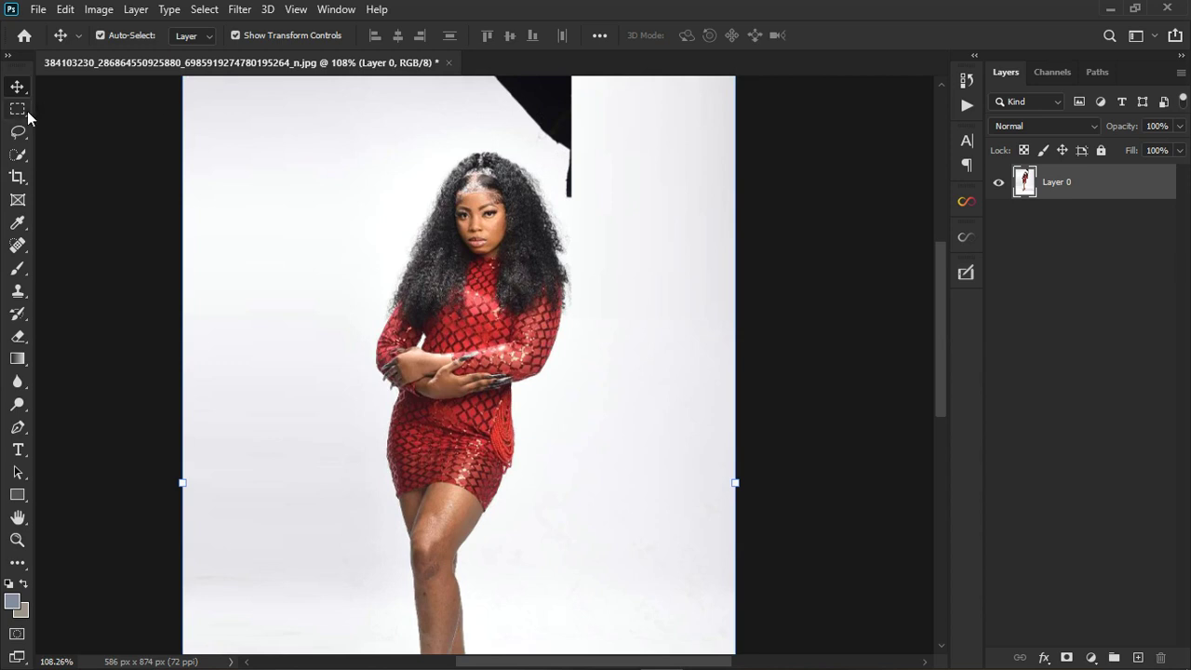
left_click(18, 109)
left_click_drag(592, 131, 564, 184)
key("ctrl+t")
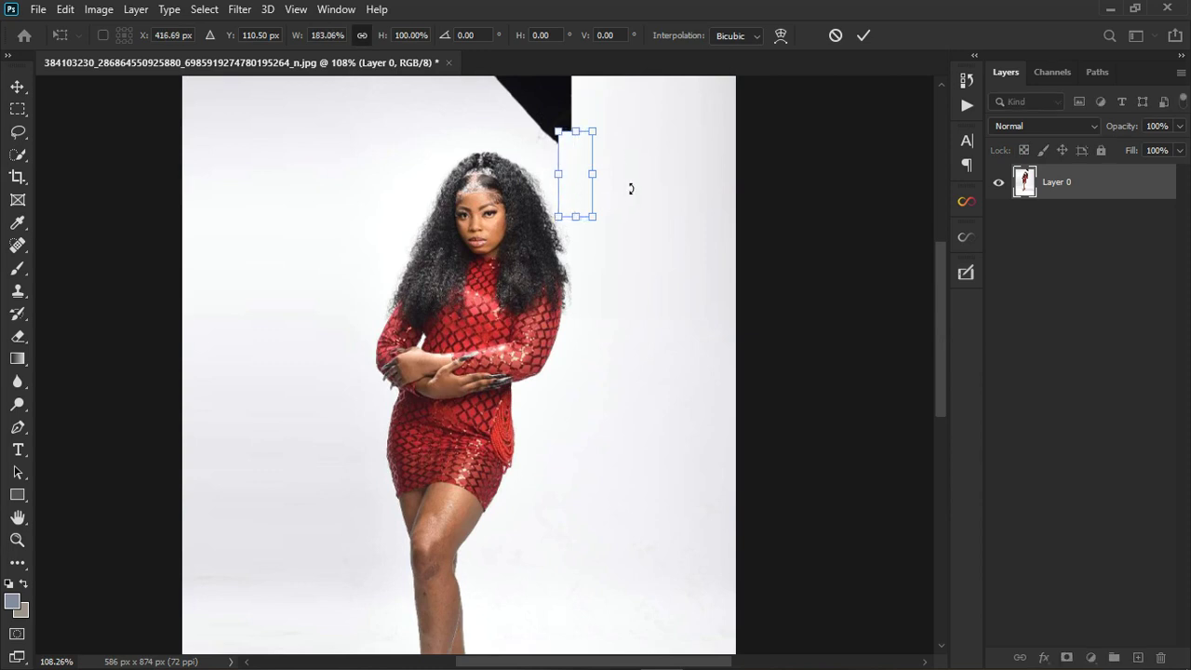
left_click(863, 37)
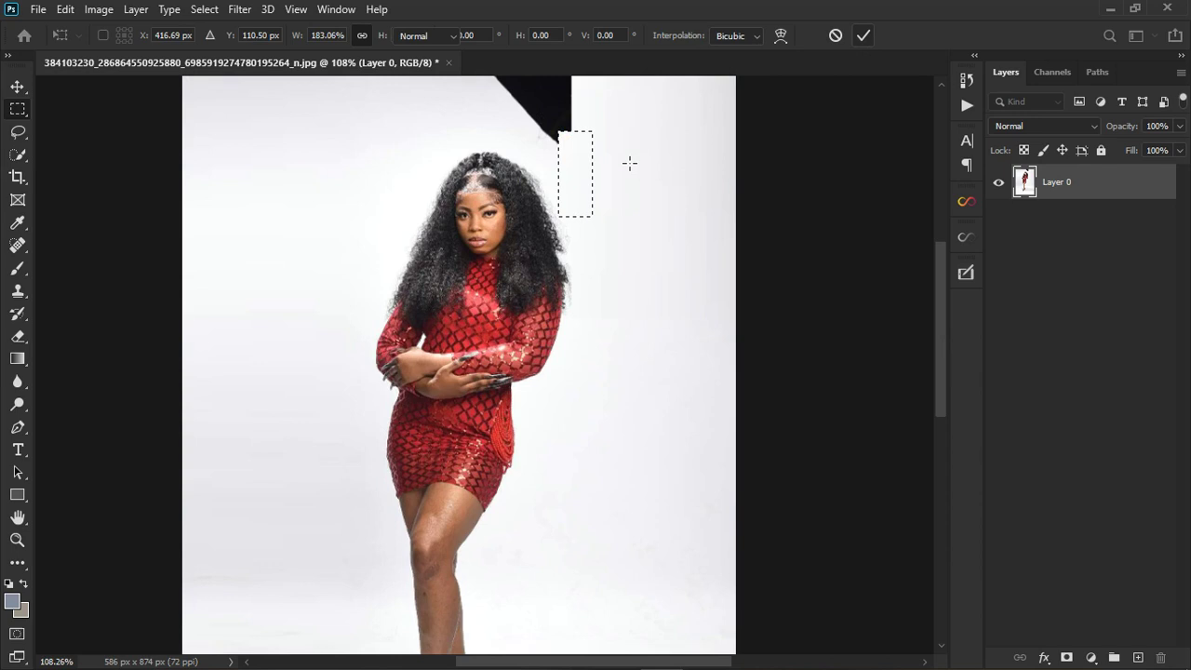
key("ctrl+d")
- Stretch a thin white line below the black corner up to the top, then fit the image on screen
left_click_drag(223, 149, 736, 148)
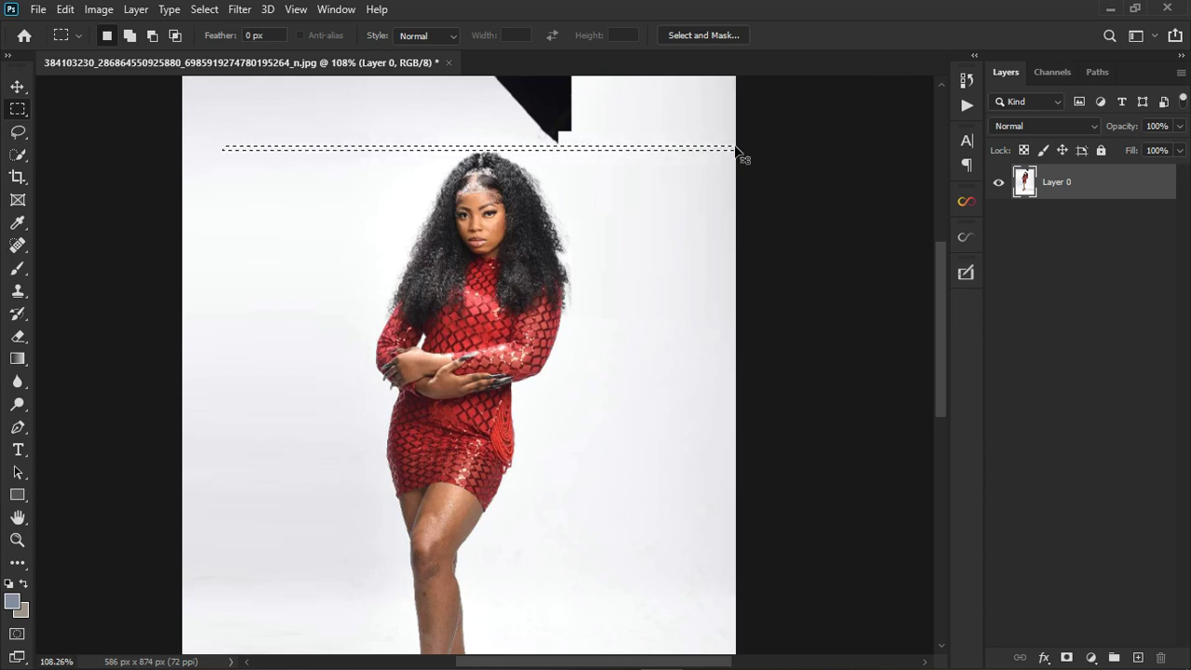
key("ctrl+t")
left_click_drag(486, 149, 507, 235)
left_click(863, 38)
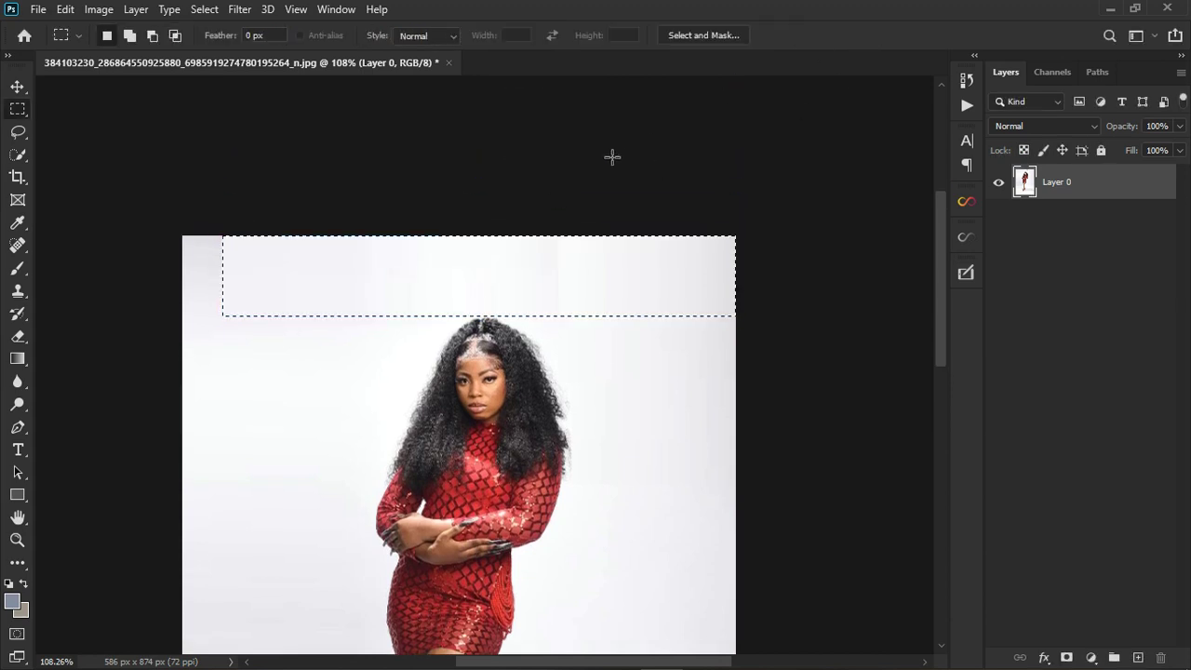
key("ctrl+0")
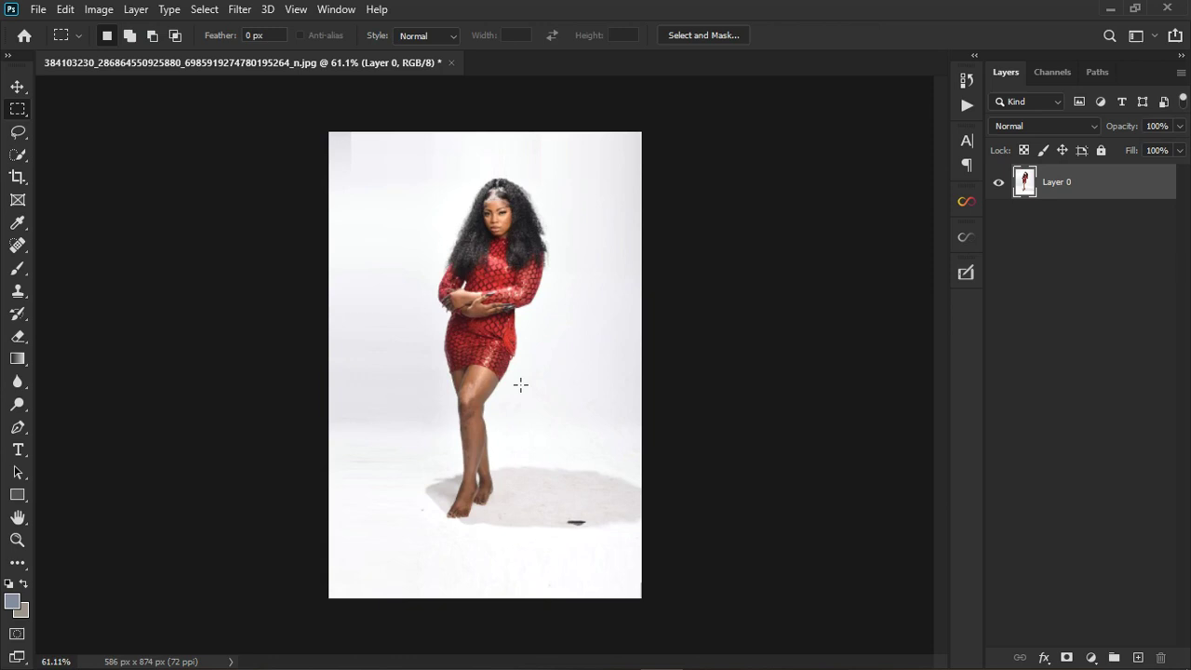
- Stretch a white strip above the floor shadow down and out to the right edge, then fit on screen
scroll(596, 607, "up", 10)
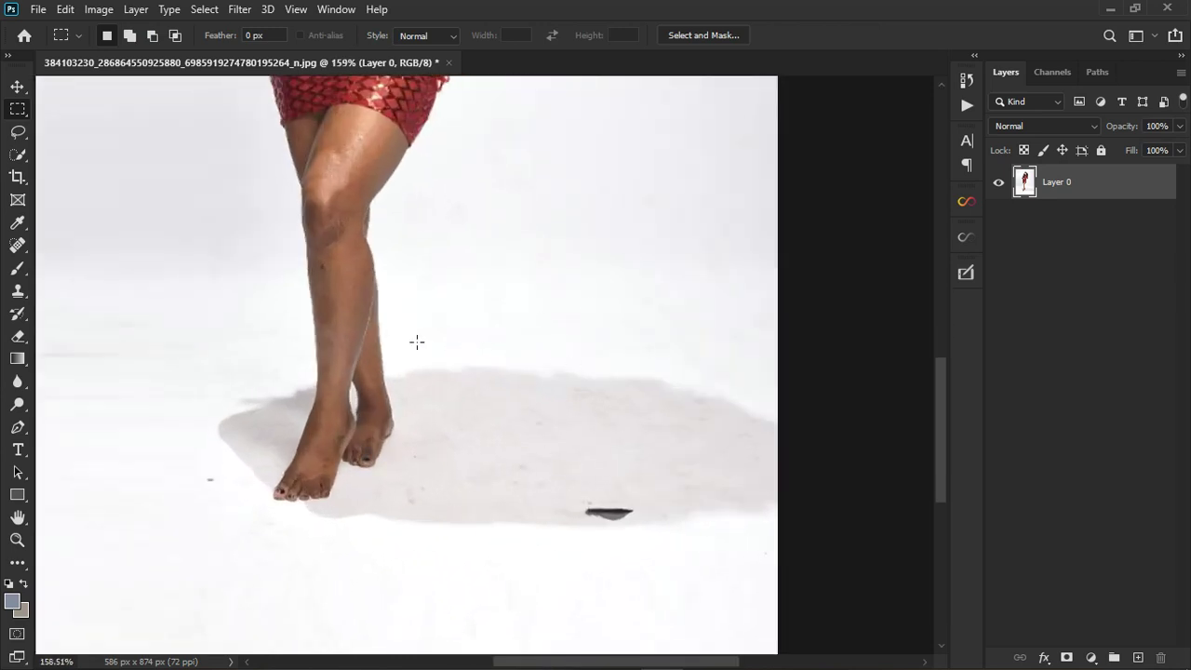
left_click_drag(393, 343, 763, 363)
key("ctrl+t")
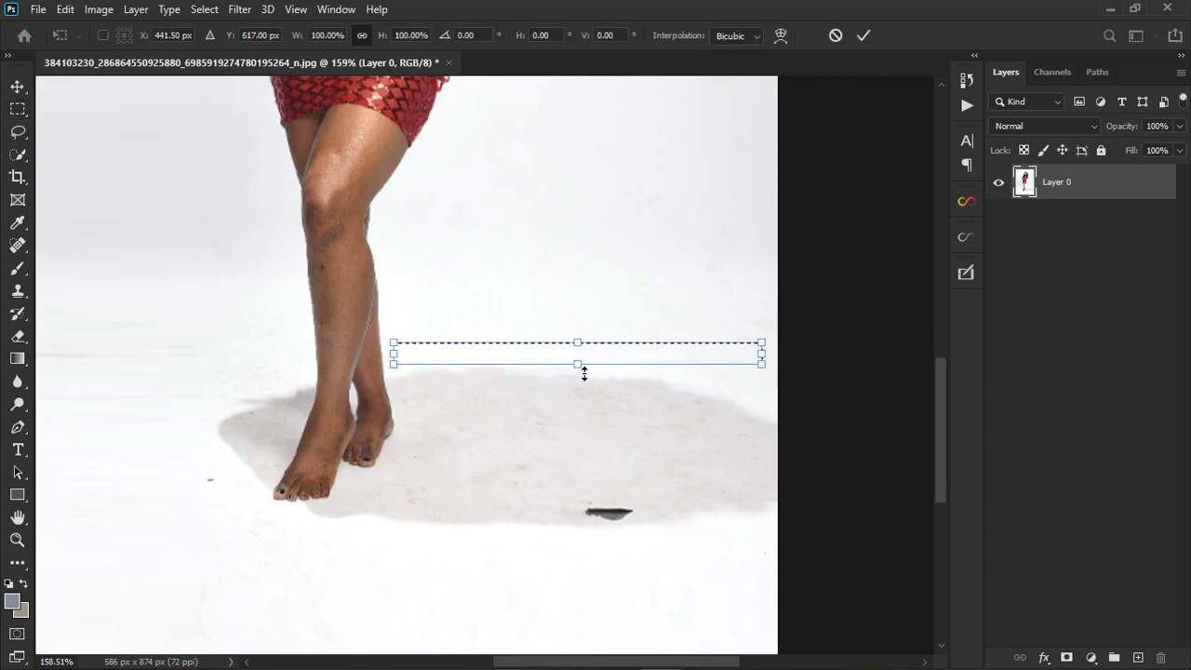
left_click_drag(586, 372, 612, 548)
scroll(618, 405, "down", 3)
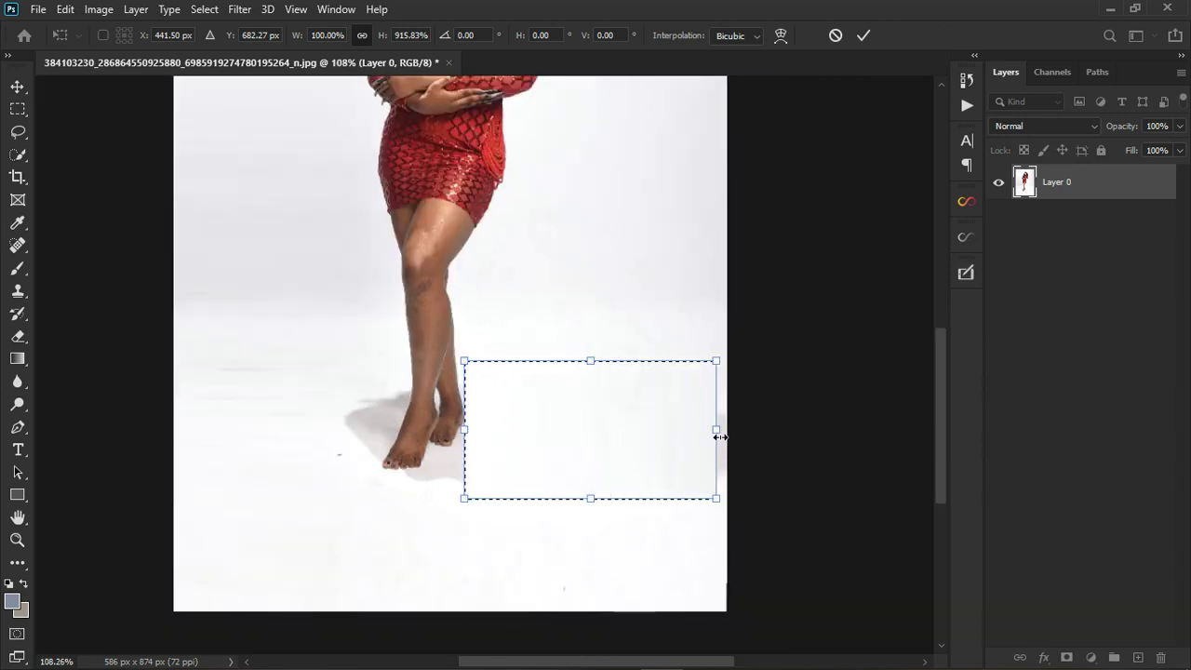
left_click_drag(719, 436, 764, 440)
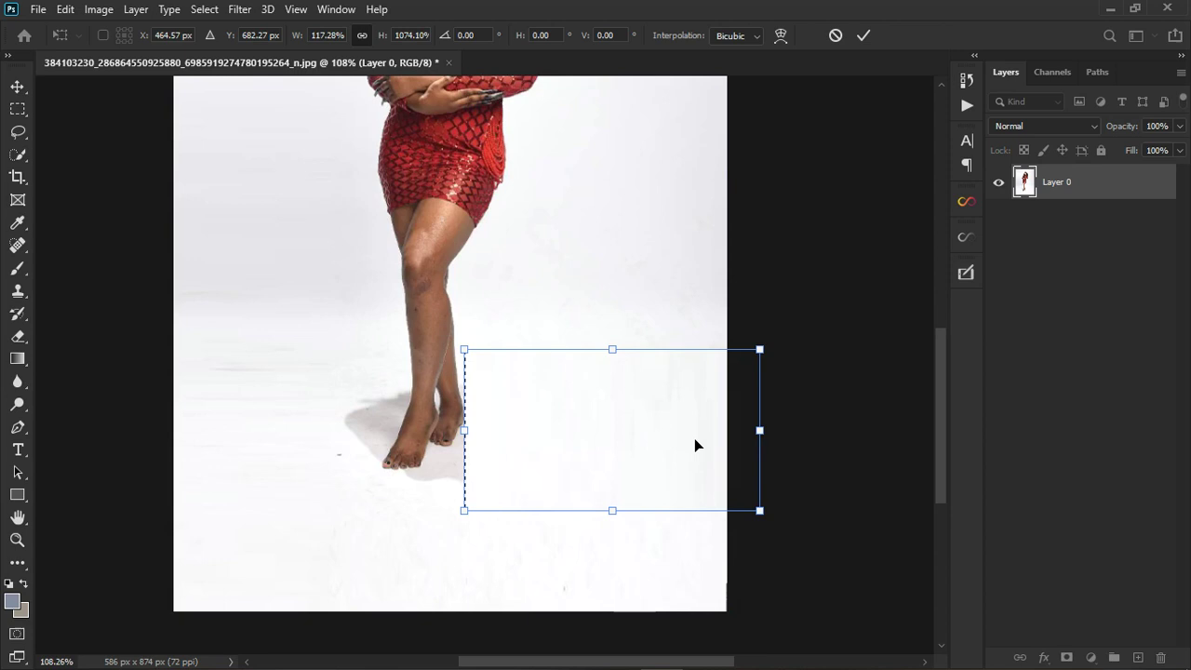
left_click(861, 35)
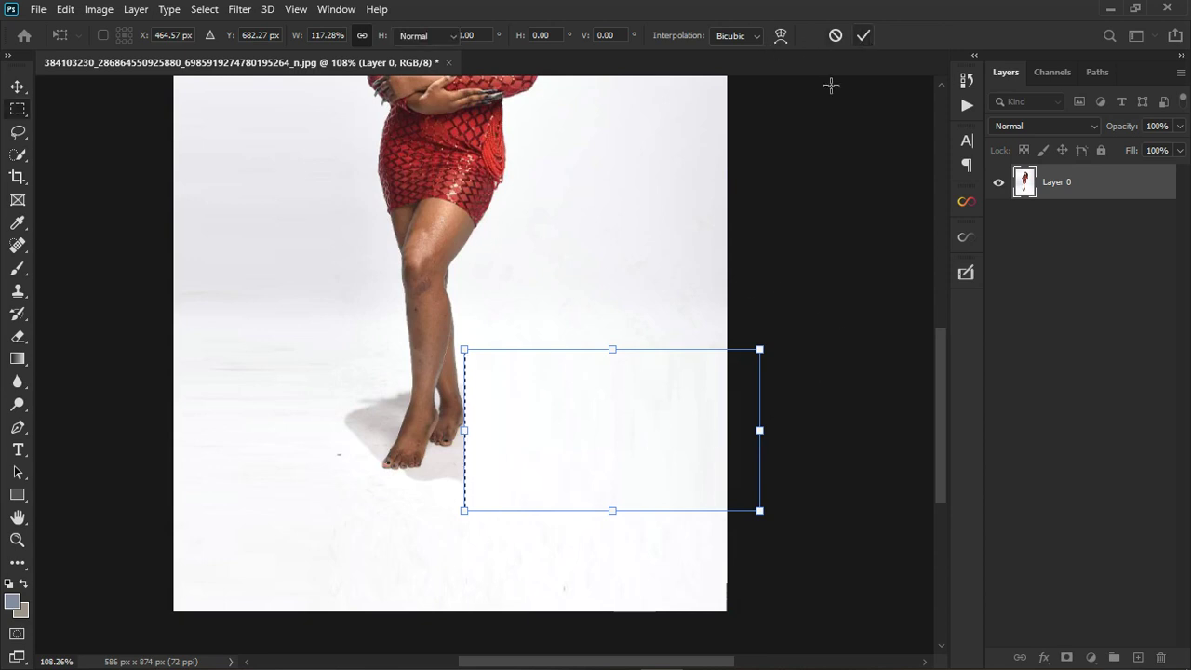
key("ctrl+0")
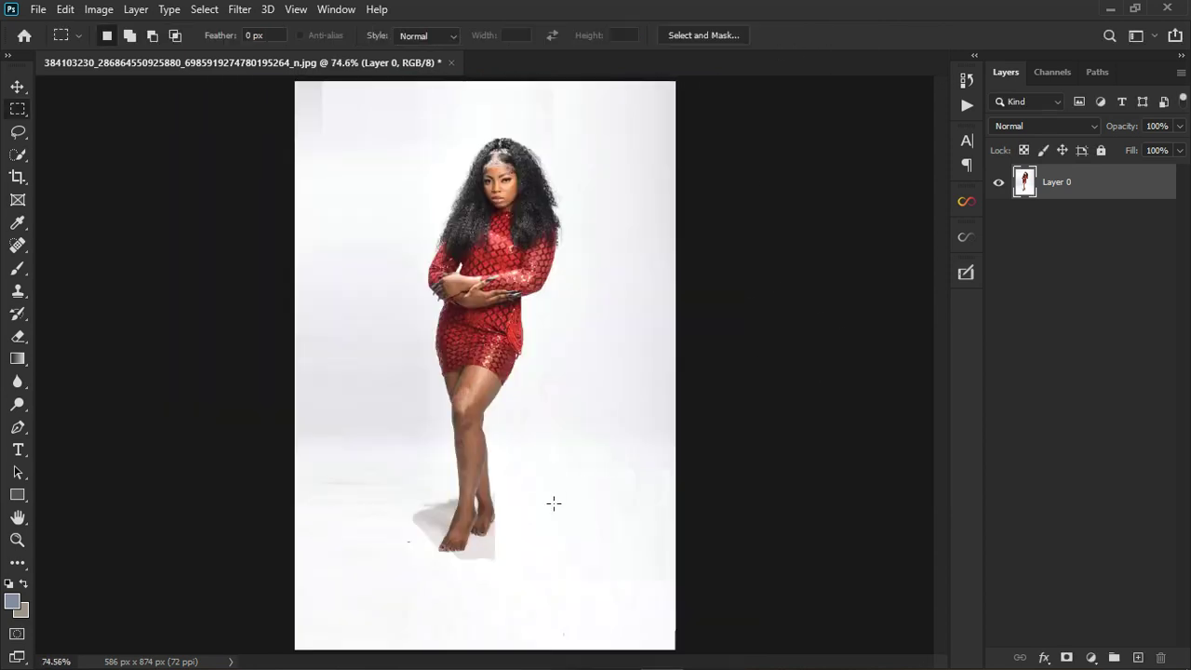
scroll(448, 560, "up", 4)
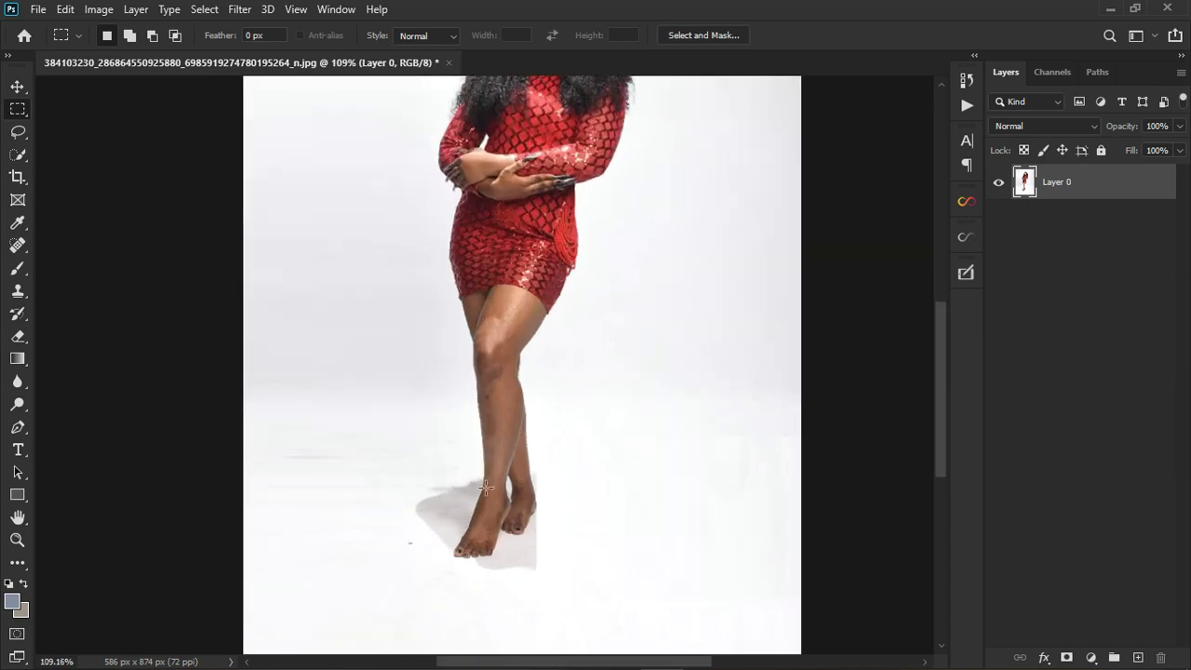
scroll(619, 500, "down", 4)
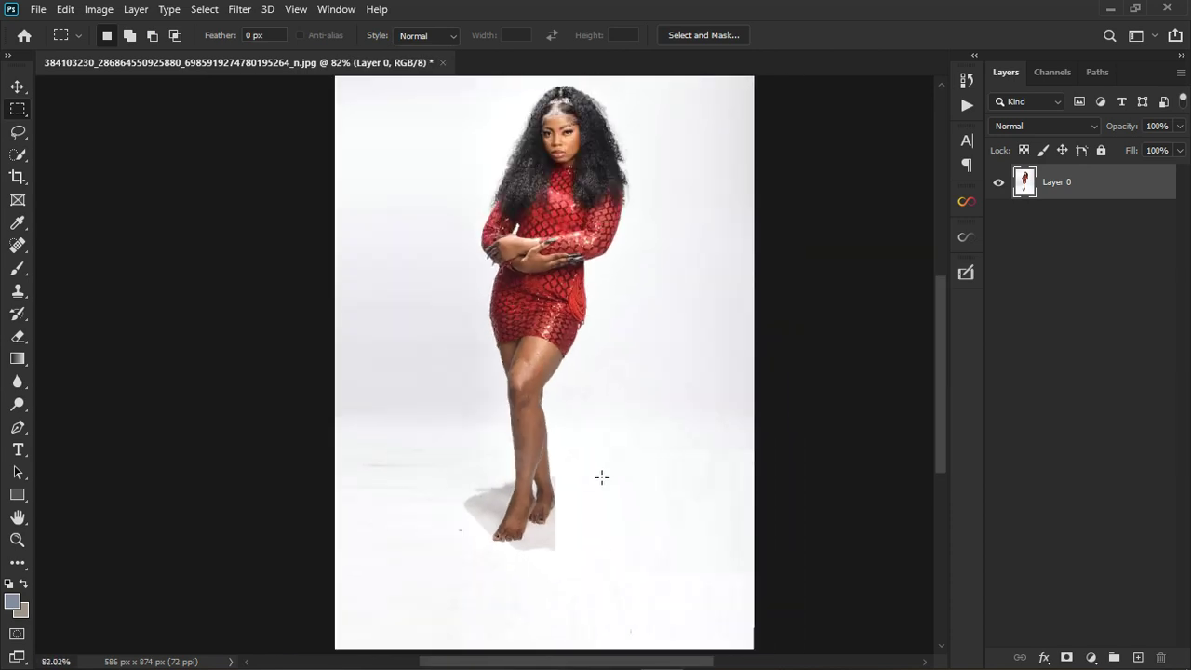